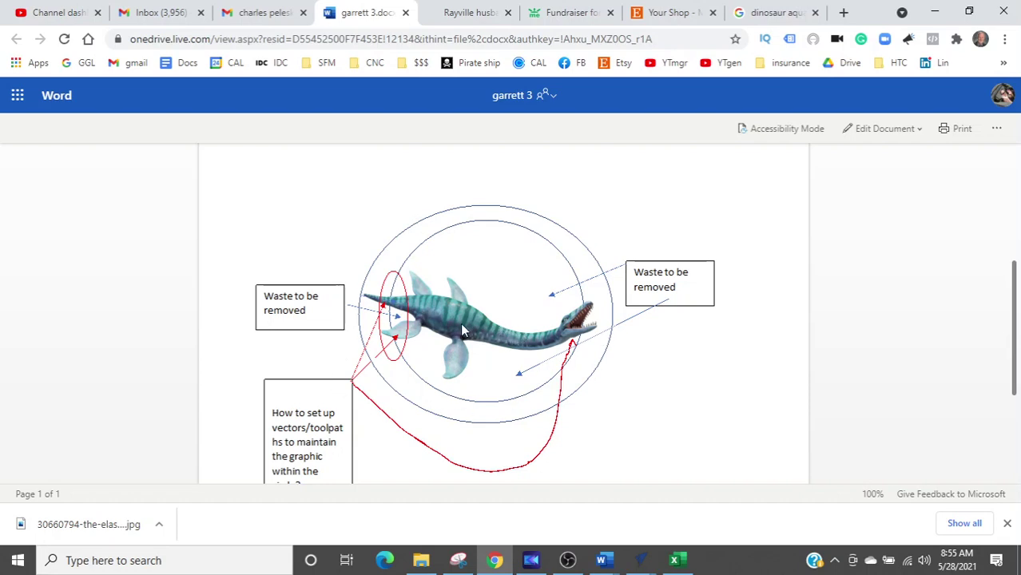
Step: Bring the dinosaur drawing window to the front and zoom in on it
click(535, 220)
click(506, 268)
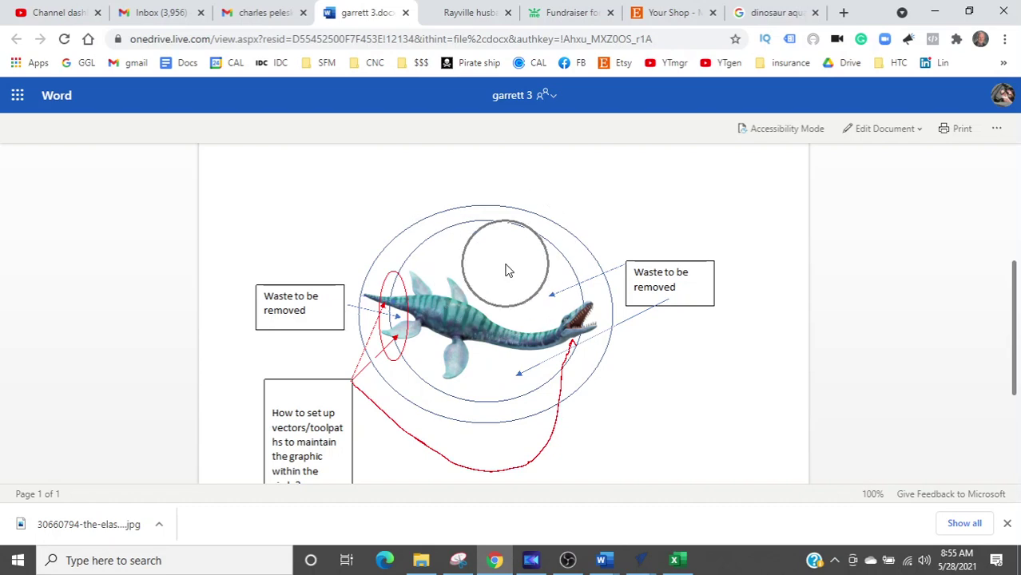
click(532, 231)
click(531, 232)
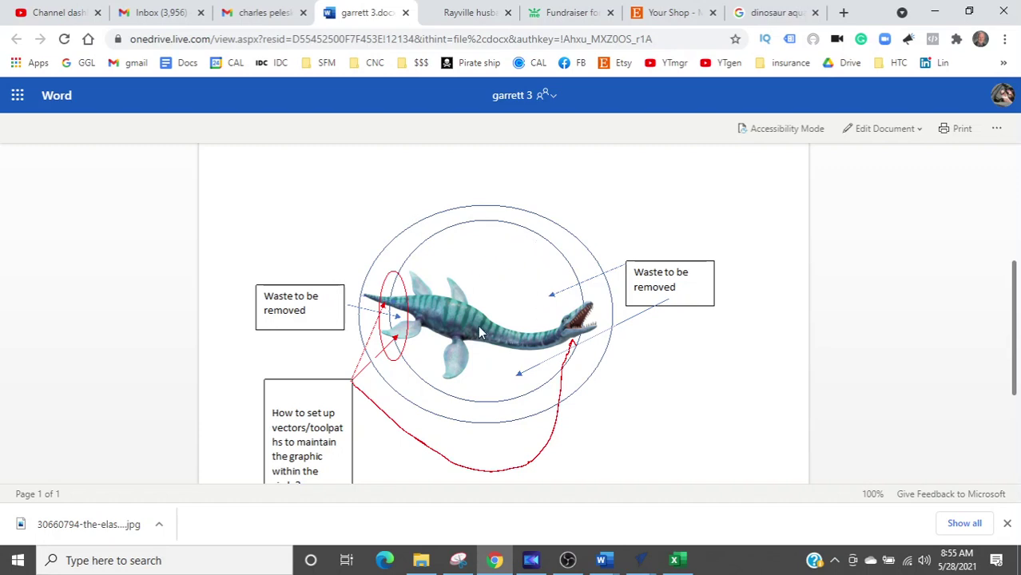
click(508, 262)
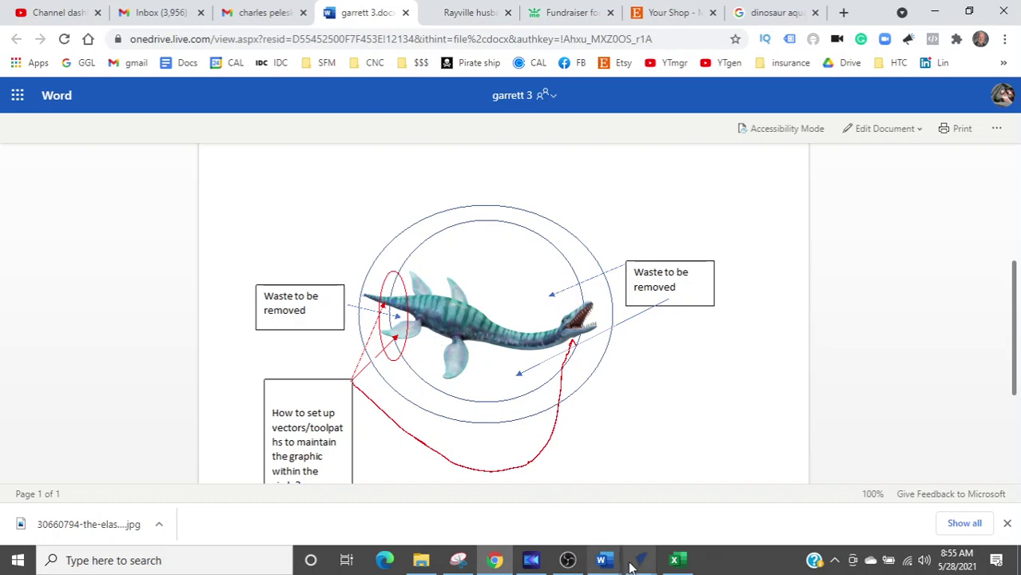
mouse_move(636, 568)
mouse_move(697, 518)
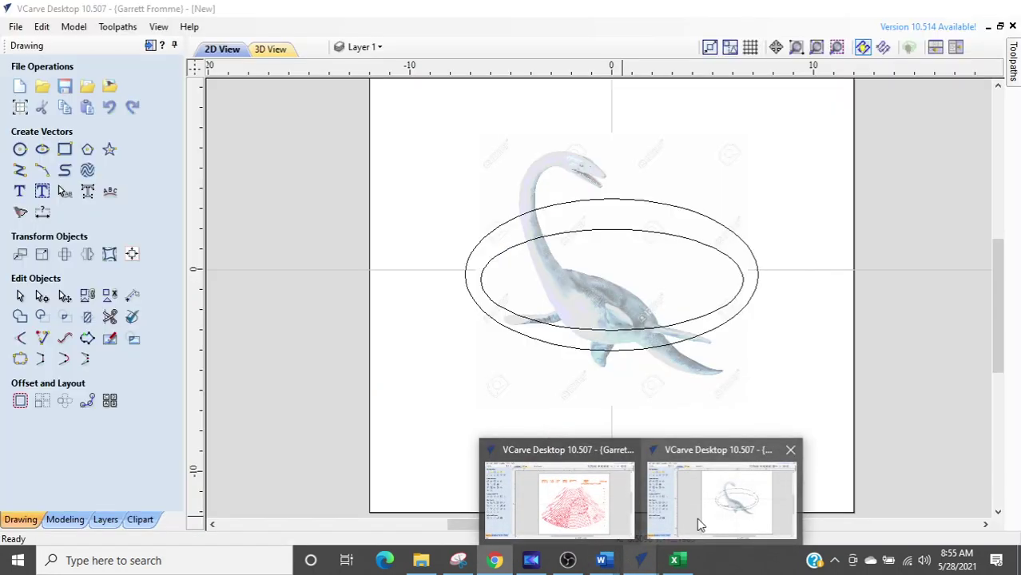
click(697, 518)
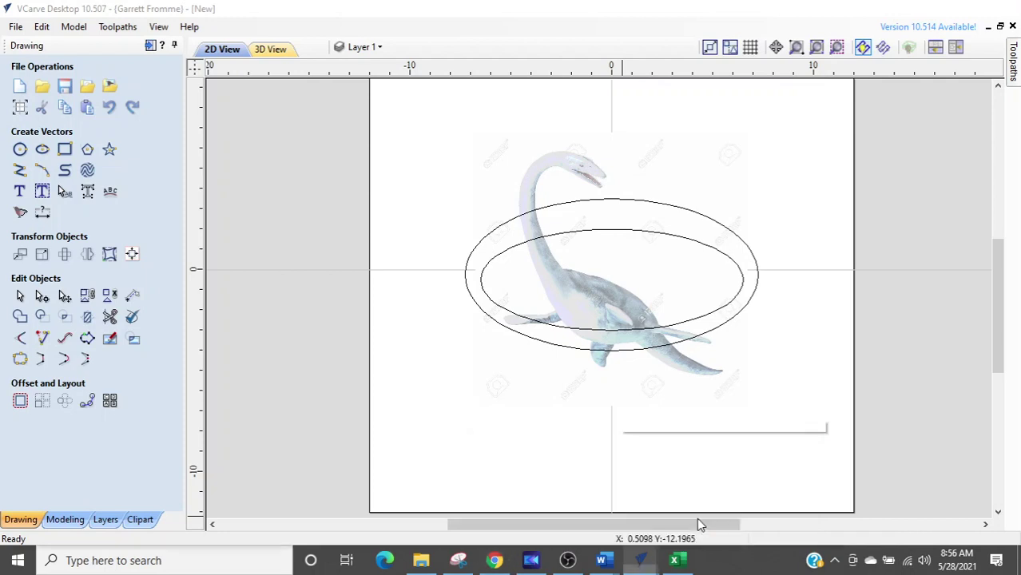
scroll(714, 308, up, 2)
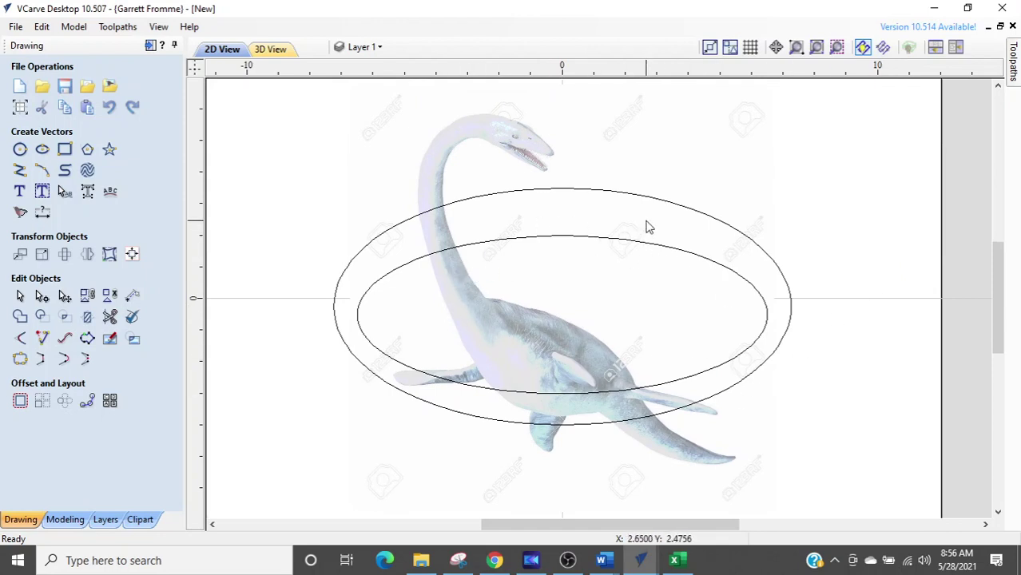
Step: Select the outer oval, stretch its handles, then delete it
click(533, 238)
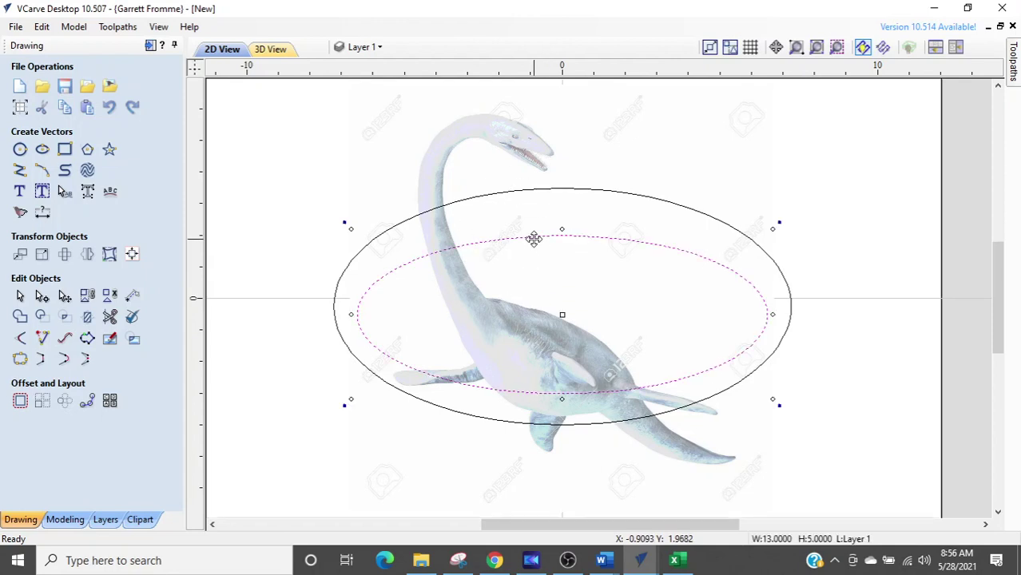
key(Escape)
click(607, 200)
click(607, 200)
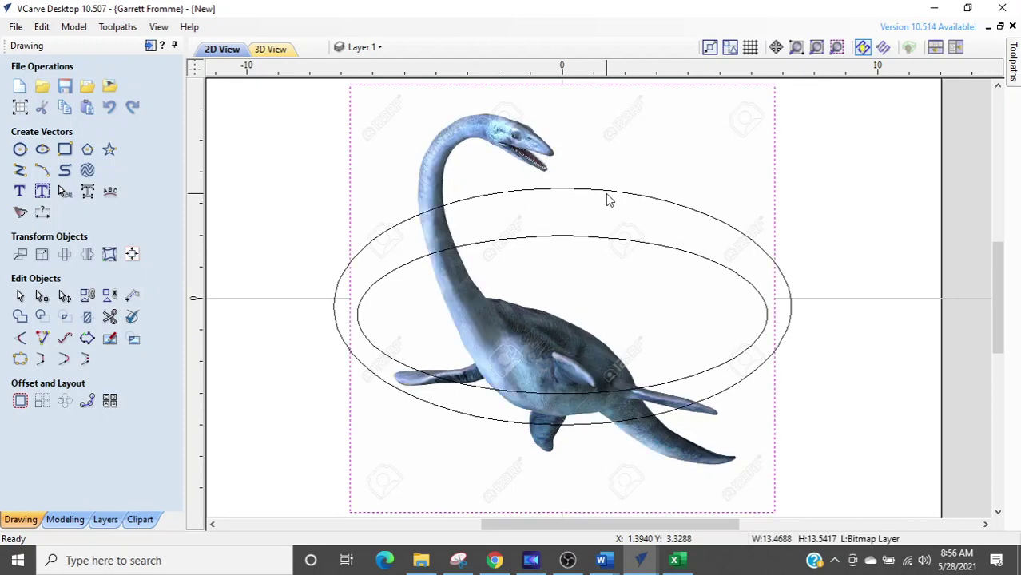
click(615, 196)
click(615, 196)
scroll(606, 194, down, 2)
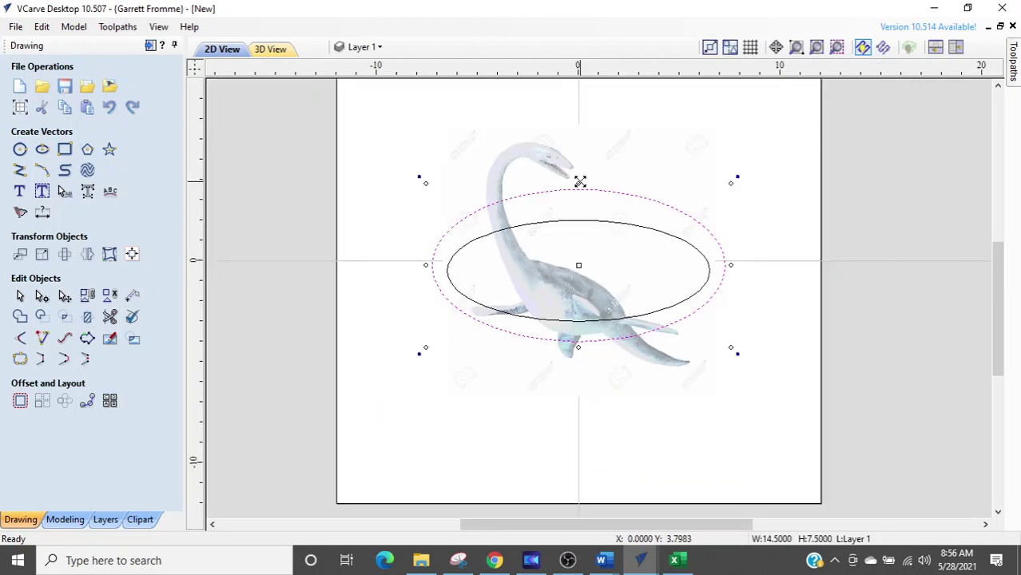
drag(581, 180, 579, 94)
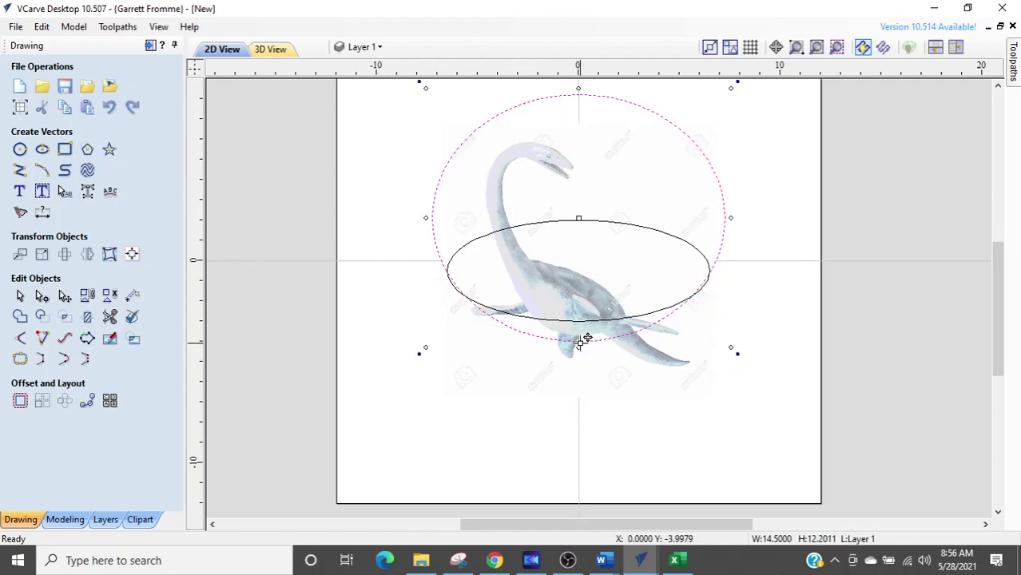
drag(579, 346, 588, 369)
key(Delete)
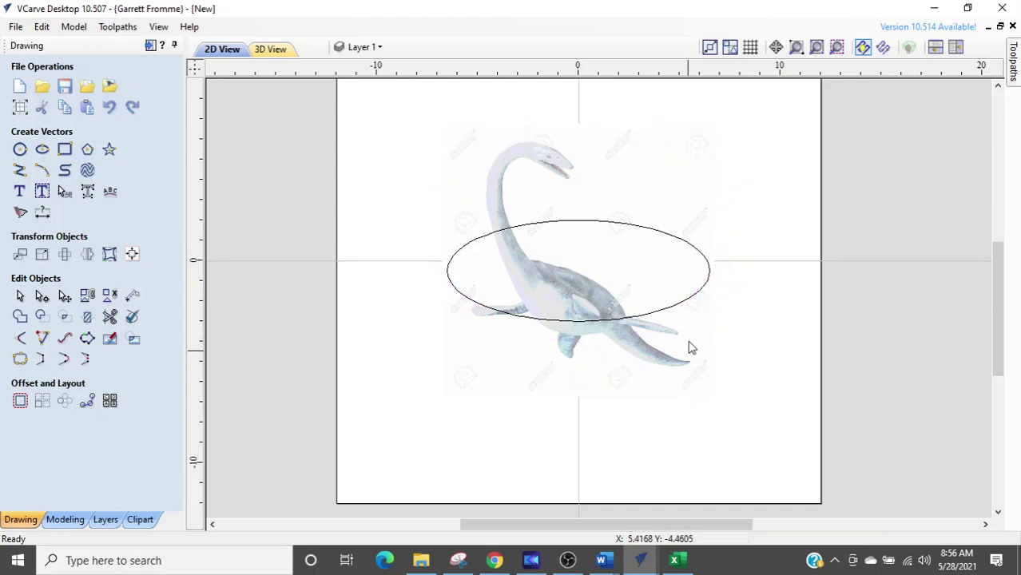
Step: Trace the dinosaur bitmap into Black/White vectors at 0.89 threshold, previewing before applying
click(614, 282)
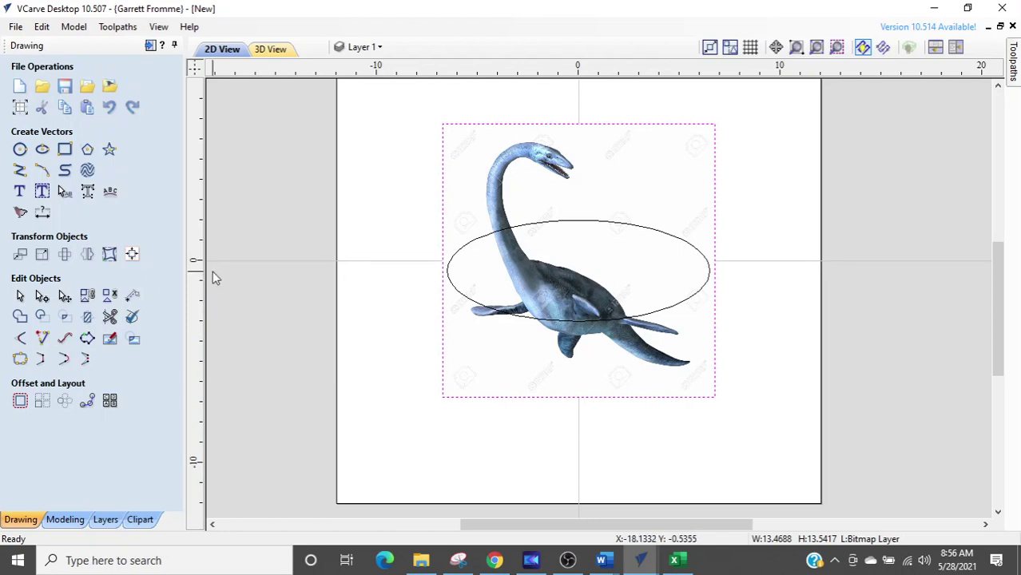
click(35, 212)
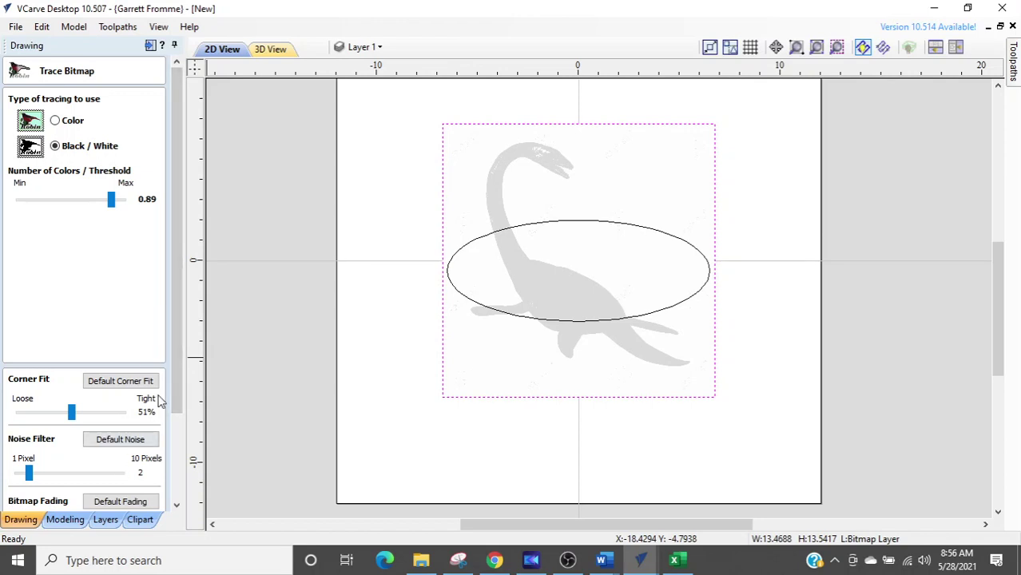
drag(174, 373, 176, 474)
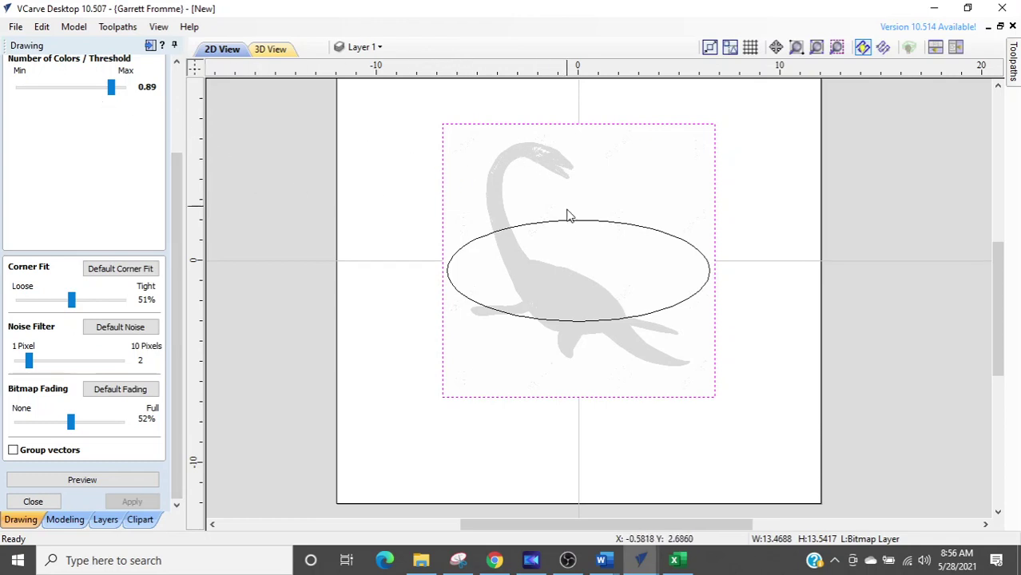
click(82, 480)
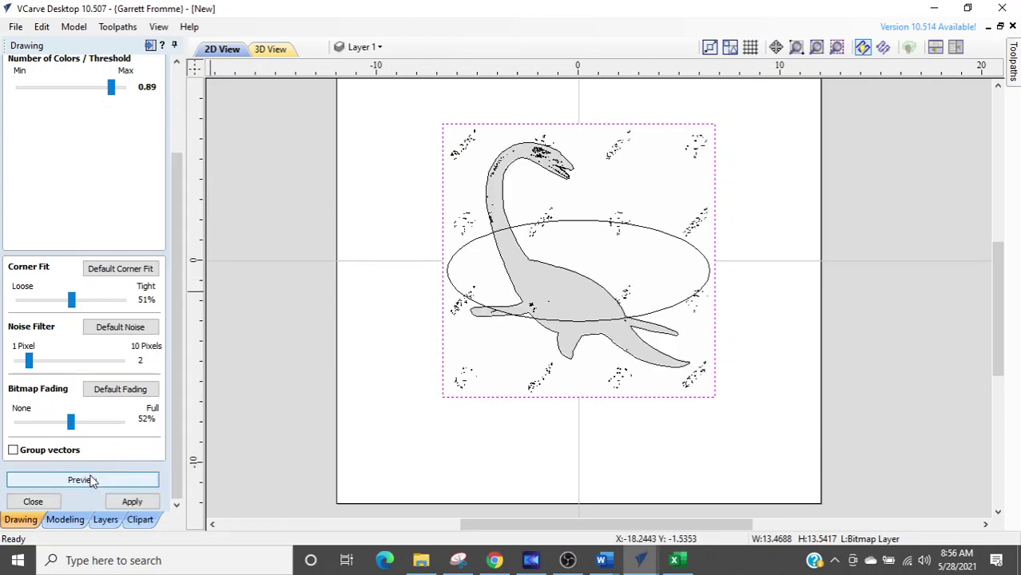
click(131, 502)
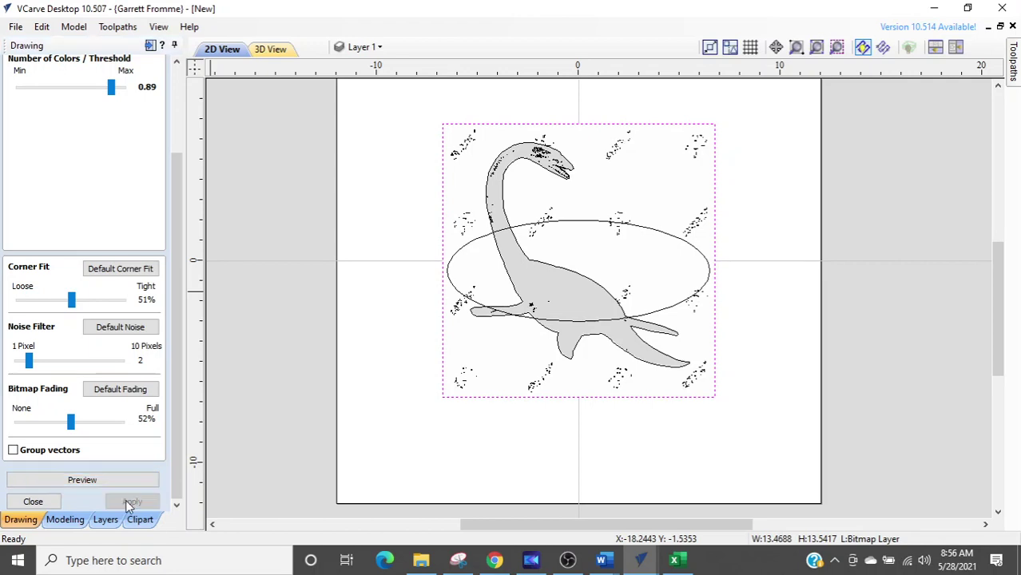
click(34, 501)
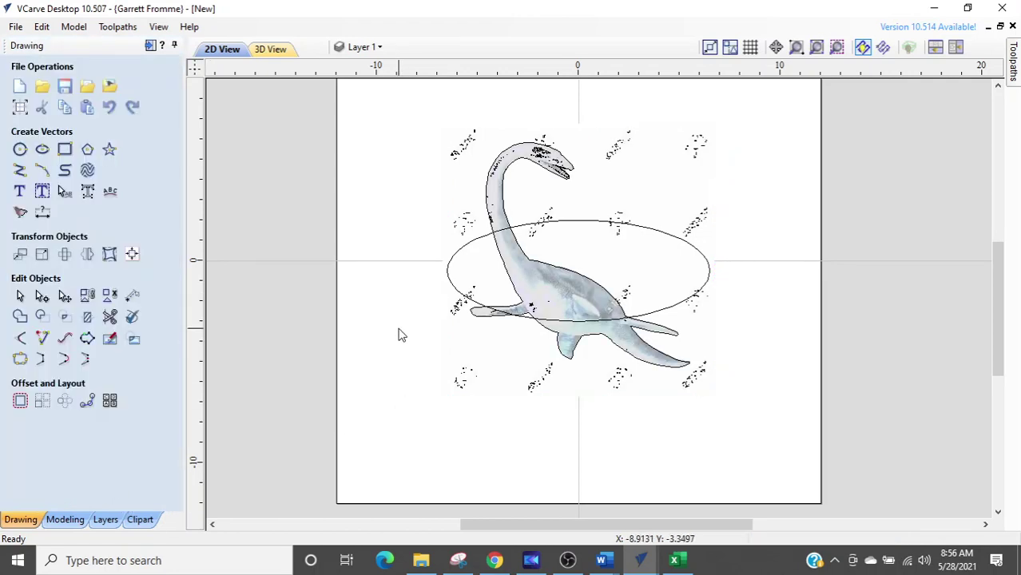
Step: Hide the Bitmap Layer and delete the stray traced specks below the dinosaur
click(357, 47)
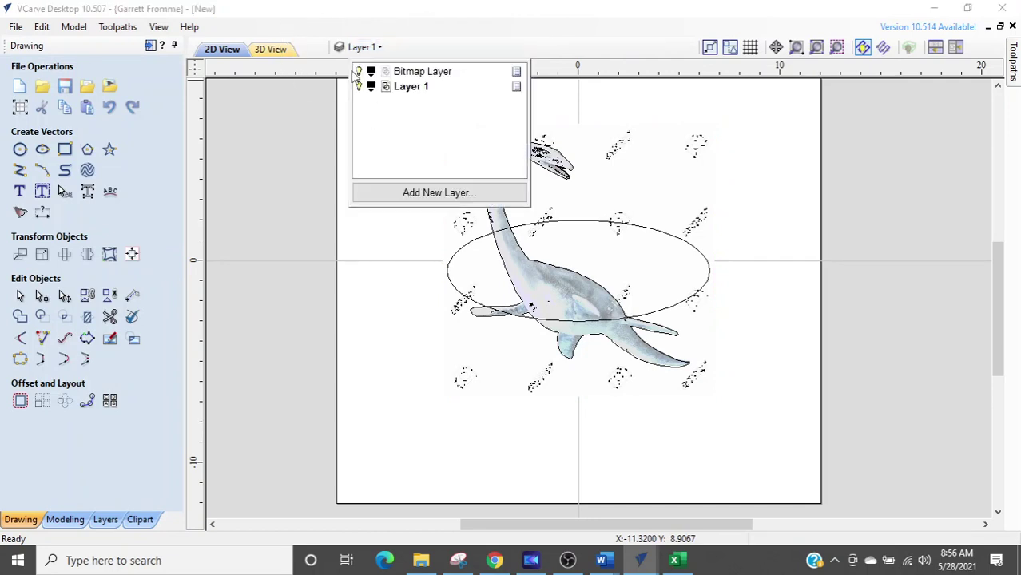
click(359, 72)
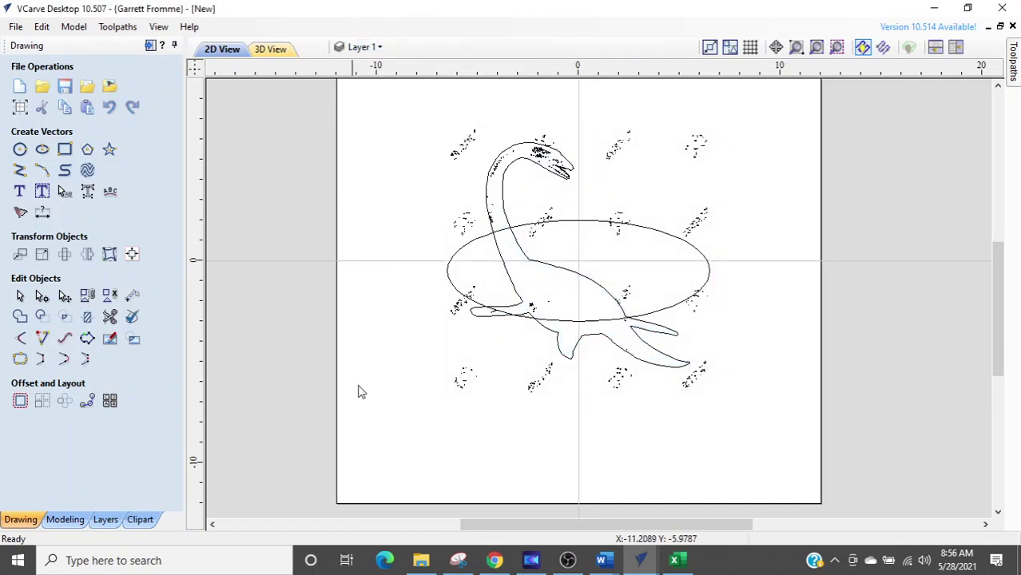
drag(365, 454, 748, 269)
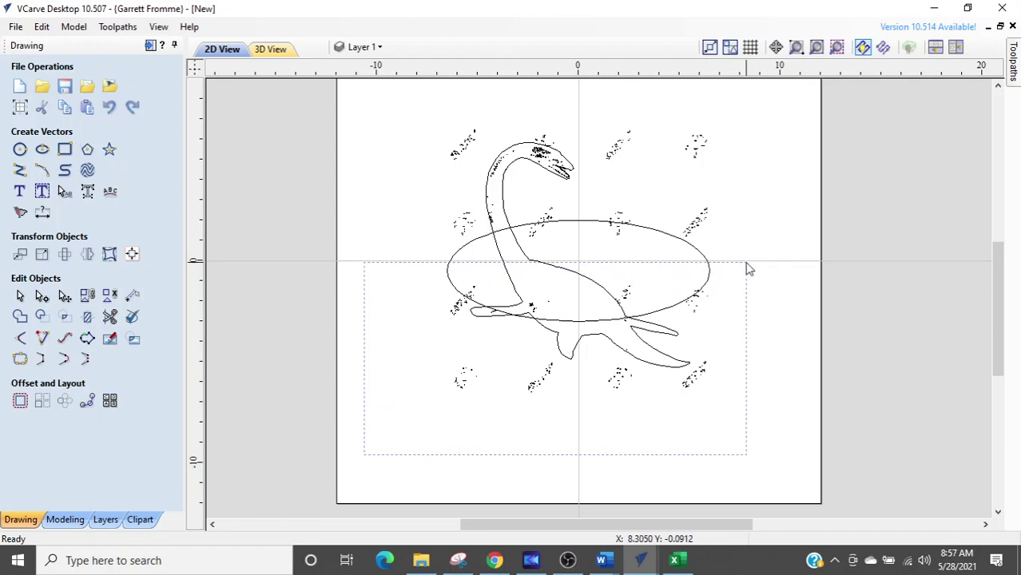
drag(748, 269, 795, 264)
key(Delete)
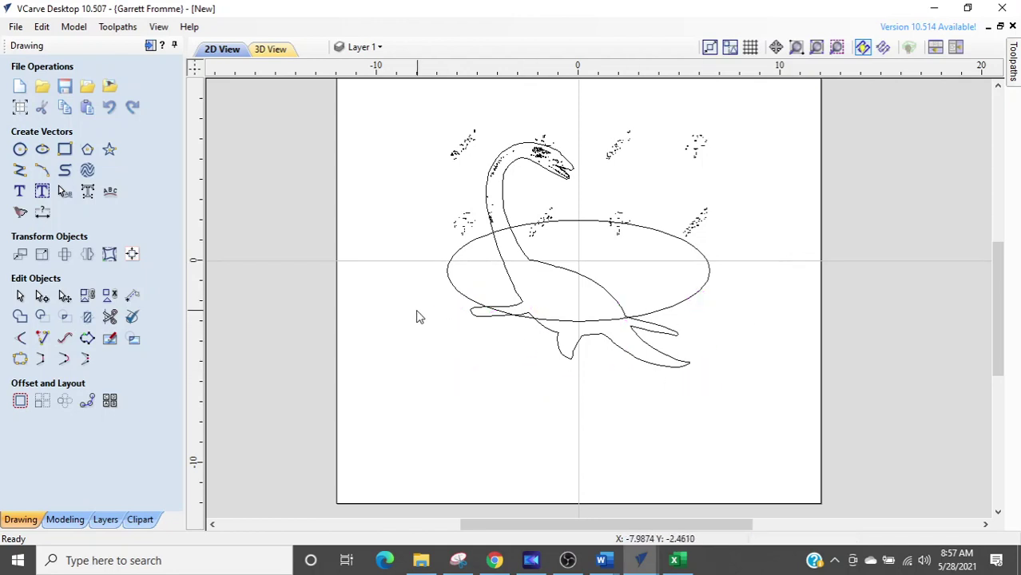
Step: Delete the stray specks above the dinosaur and zoom in to check the clean outline
drag(392, 292, 786, 106)
key(Delete)
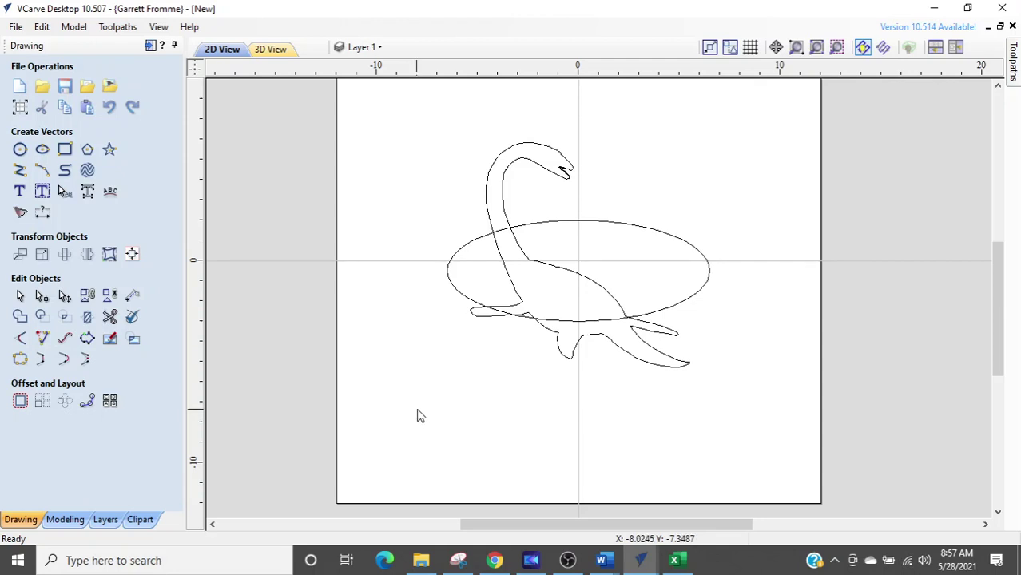
scroll(477, 279, up, 2)
click(480, 276)
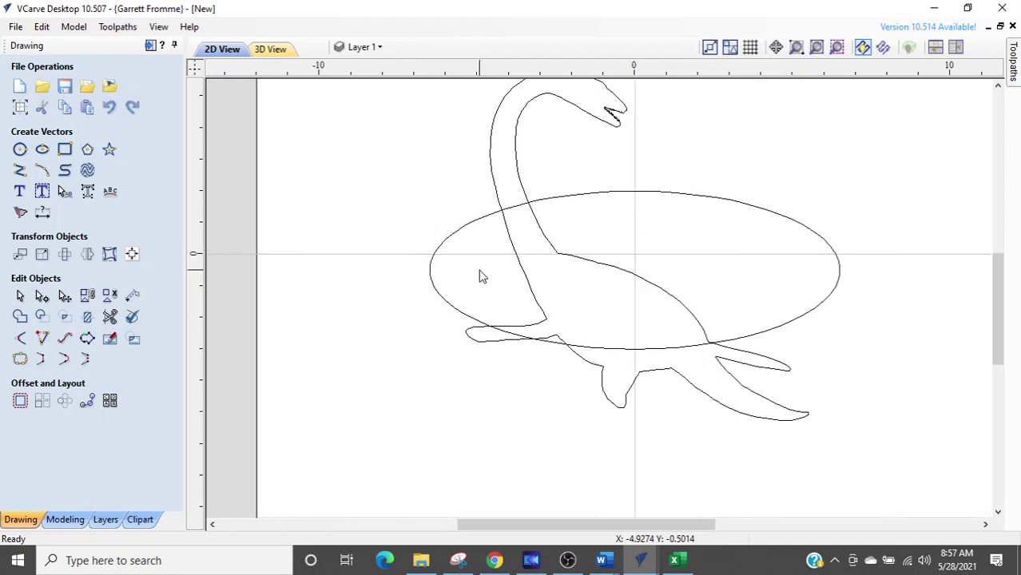
click(655, 223)
click(553, 340)
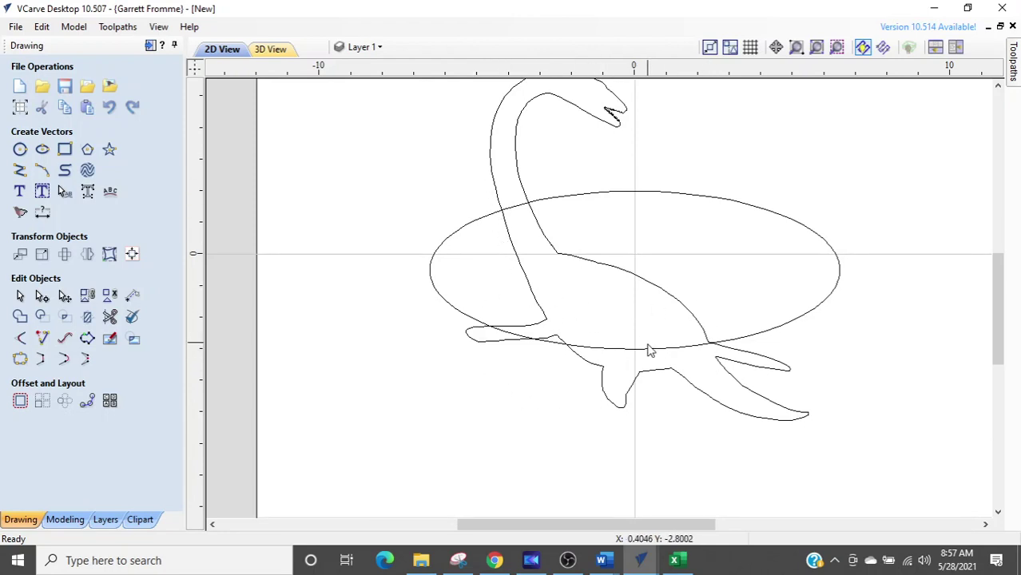
scroll(606, 356, down, 1)
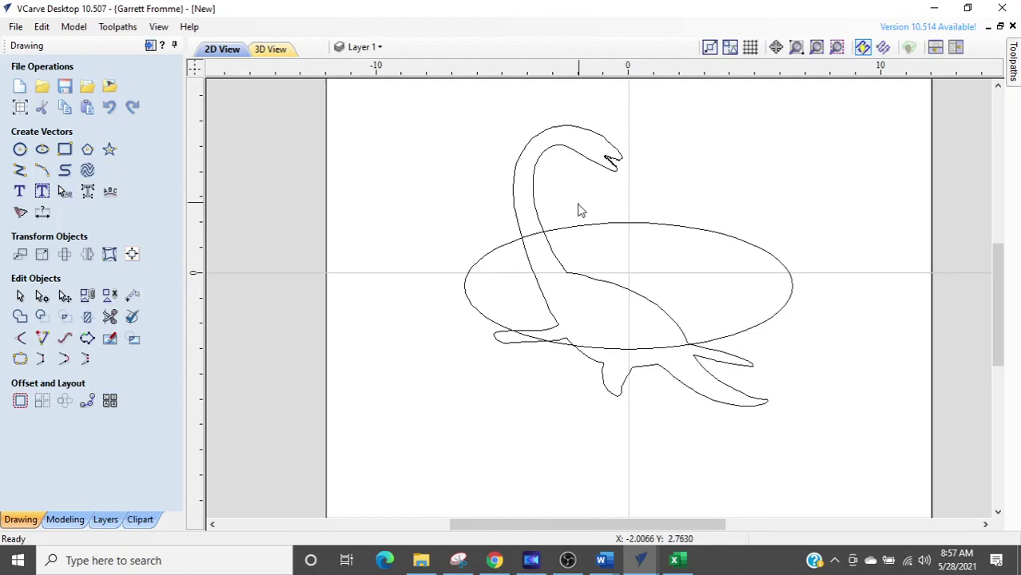
Step: Copy the selected dinosaur outline and oval to a new red layer named POCKETING
drag(579, 213, 530, 258)
right_click(527, 243)
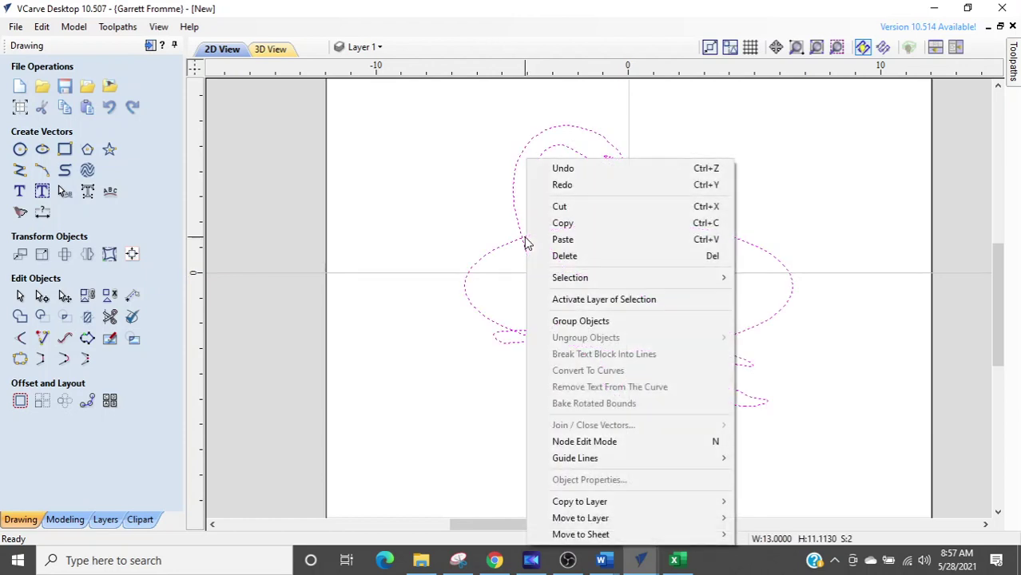
mouse_move(596, 506)
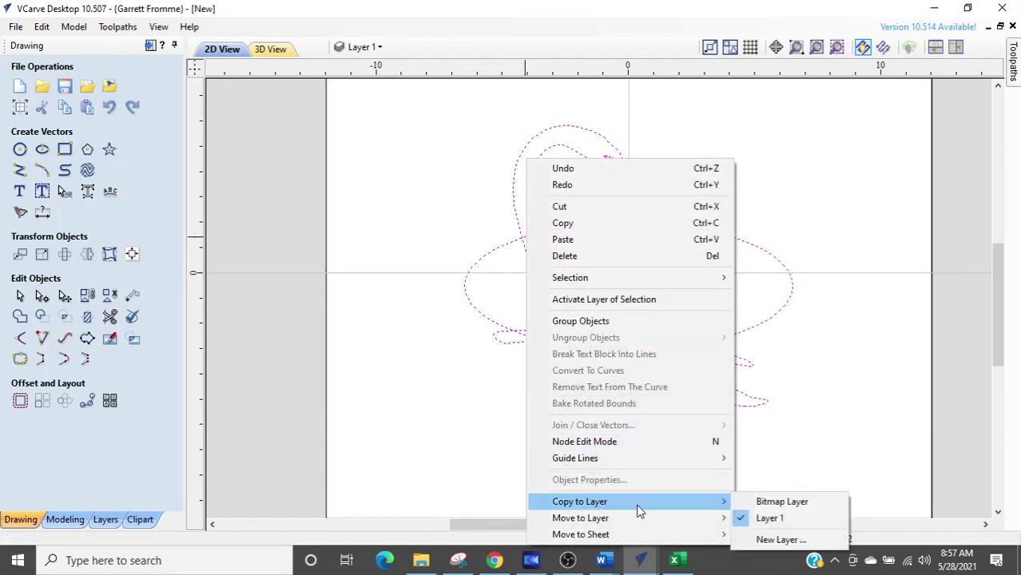
click(779, 541)
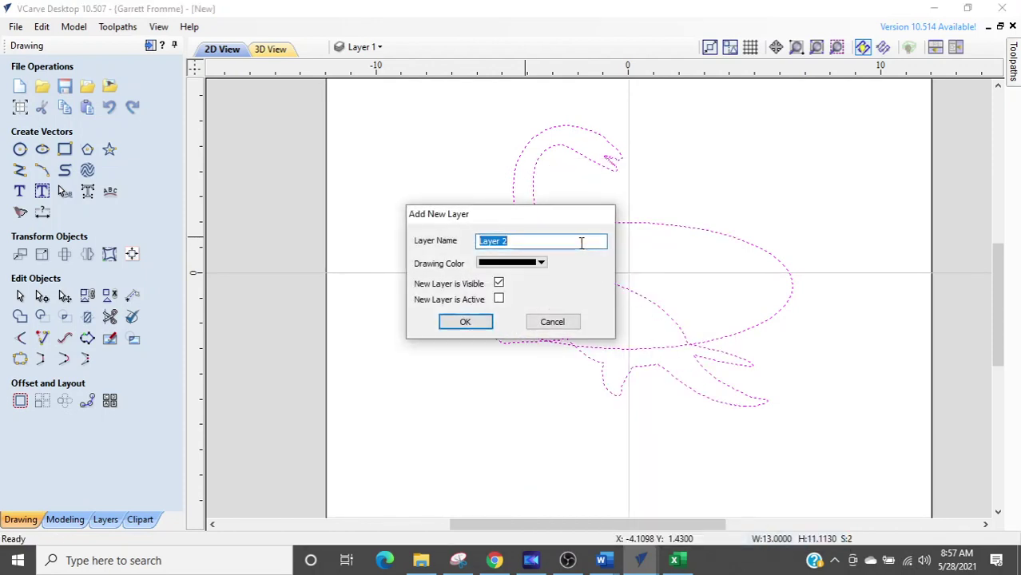
text(POCKETING)
click(542, 262)
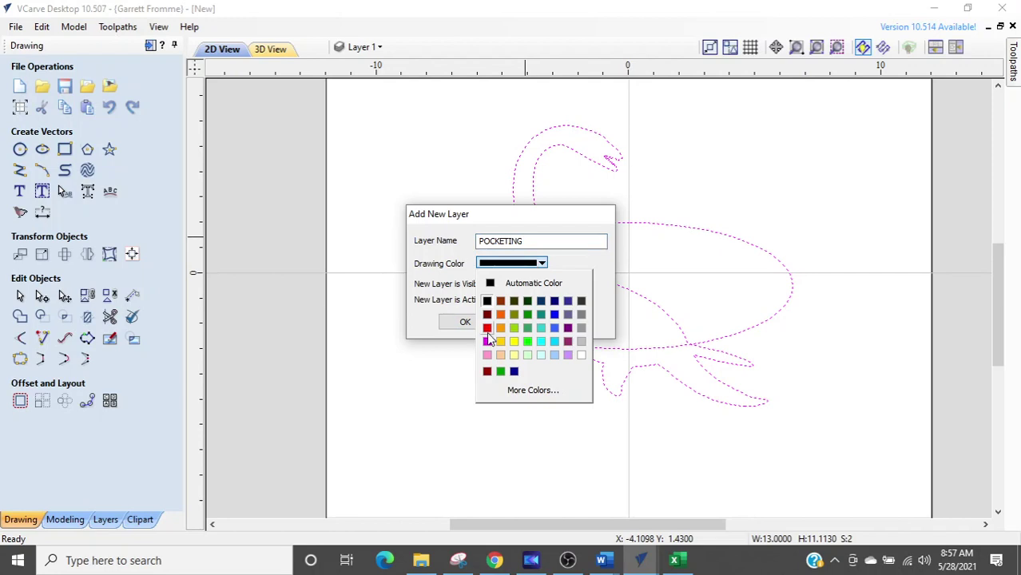
click(488, 329)
click(463, 323)
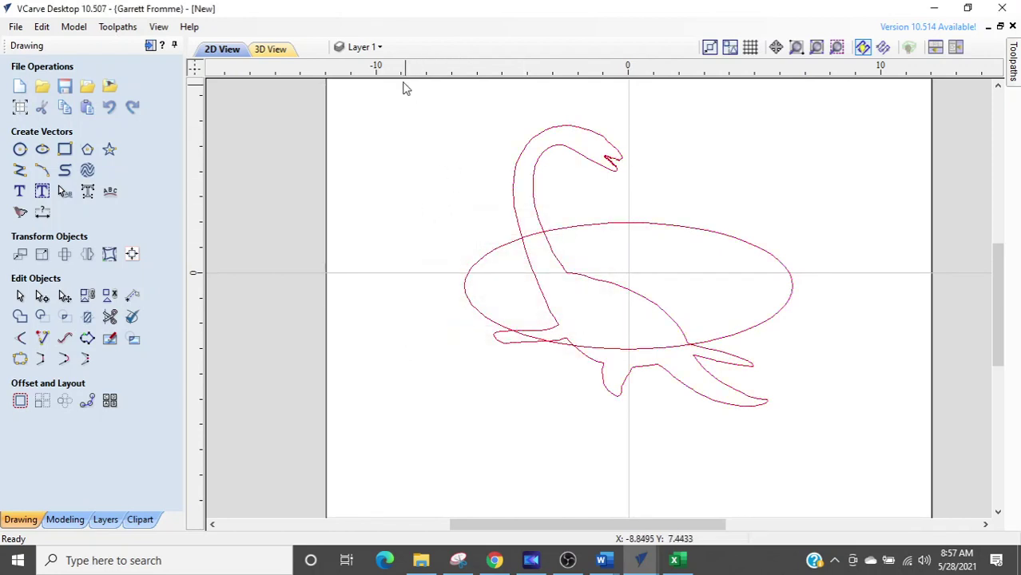
Step: Turn off Layer 1's lightbulb and set POCKETING as the active layer
click(376, 46)
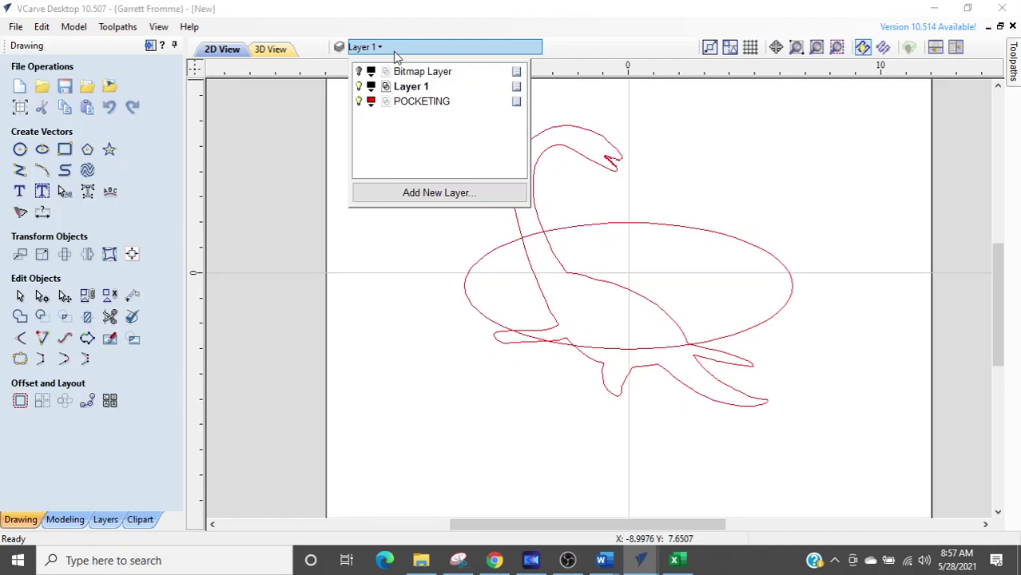
click(360, 103)
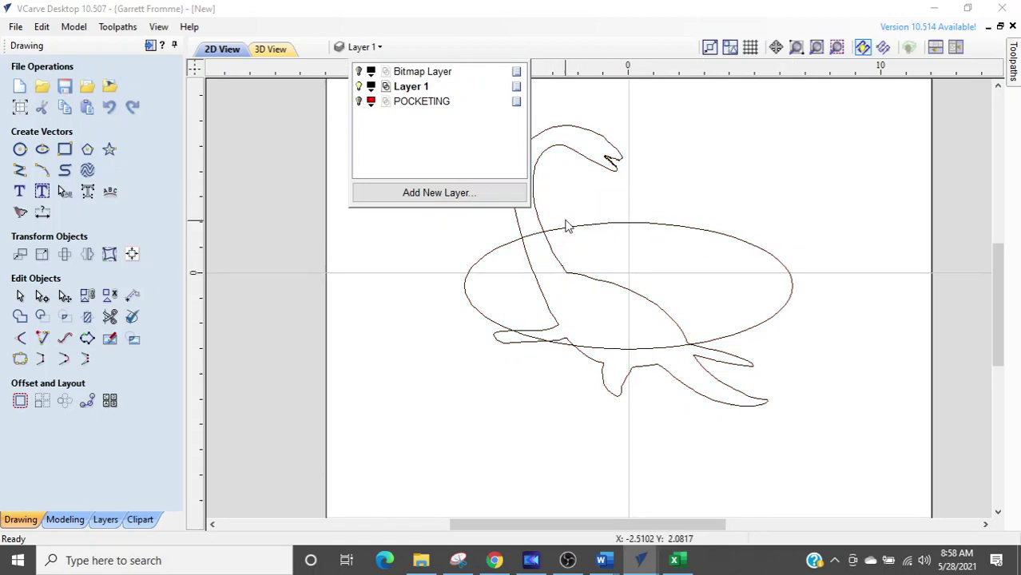
click(360, 100)
click(359, 87)
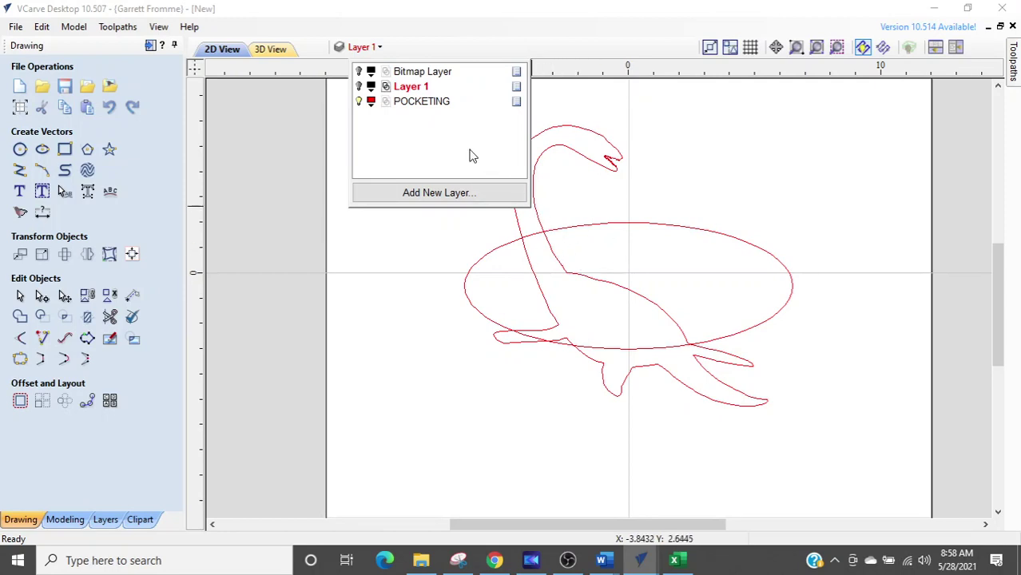
click(407, 110)
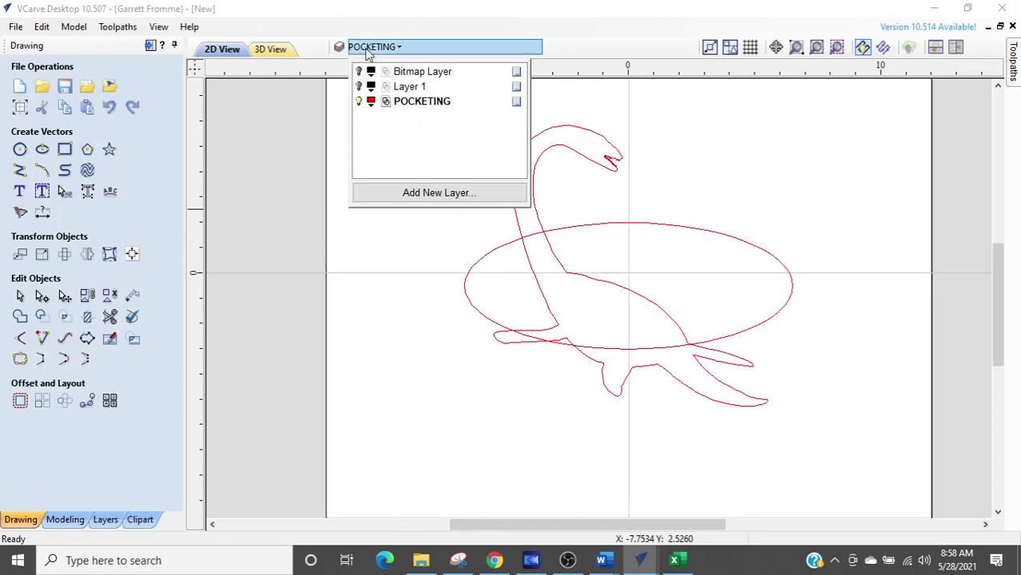
click(388, 281)
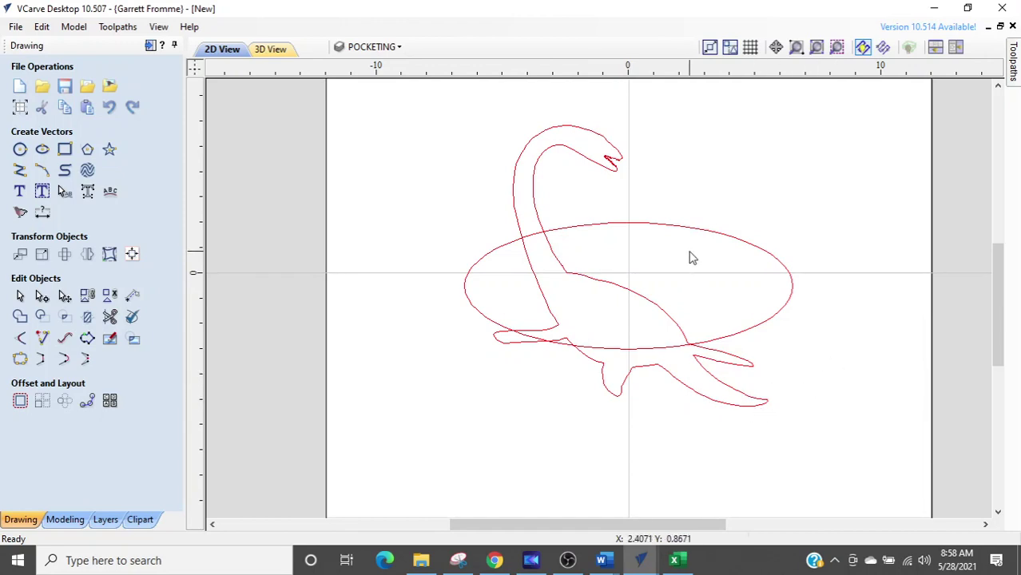
key(ctrl)
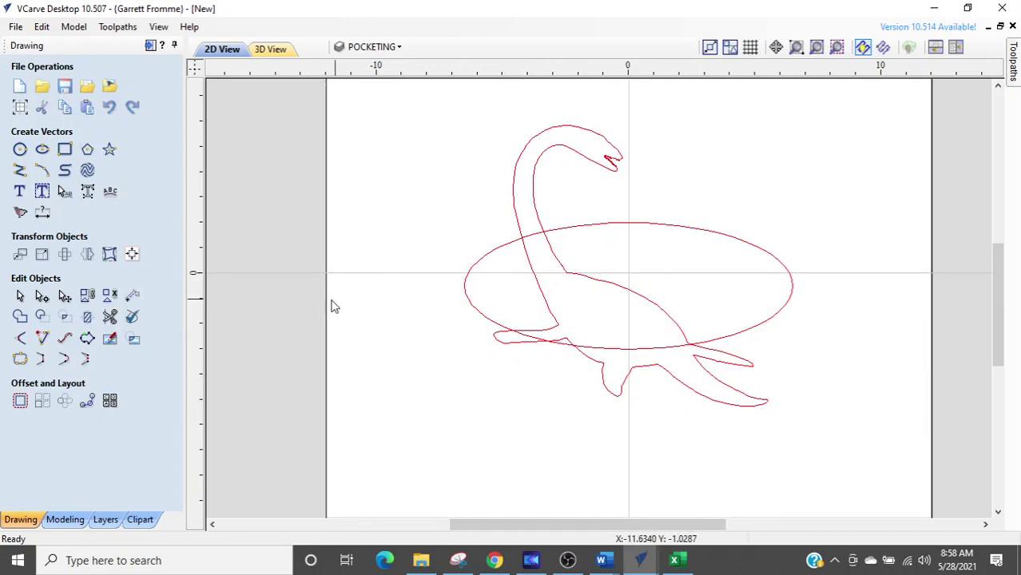
Step: Trim away the dinosaur's head, neck, tail and fins outside the oval
click(110, 317)
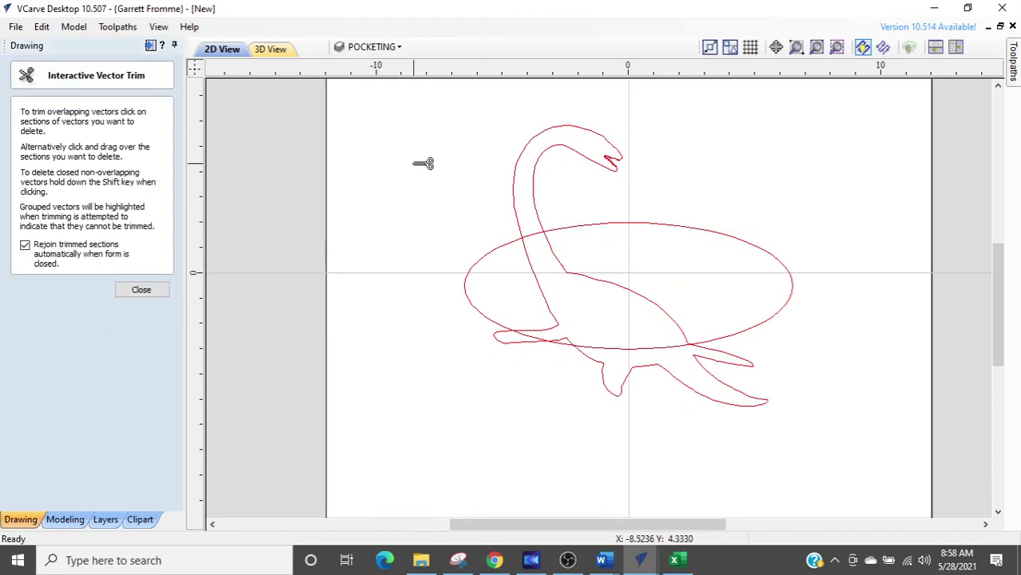
click(562, 160)
scroll(495, 351, up, 2)
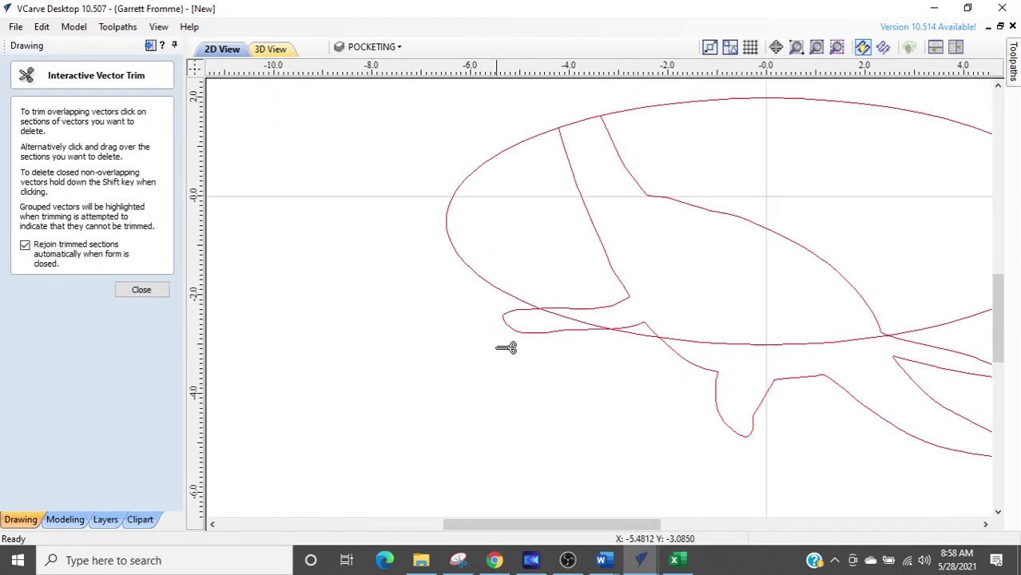
click(769, 420)
scroll(703, 434, down, 2)
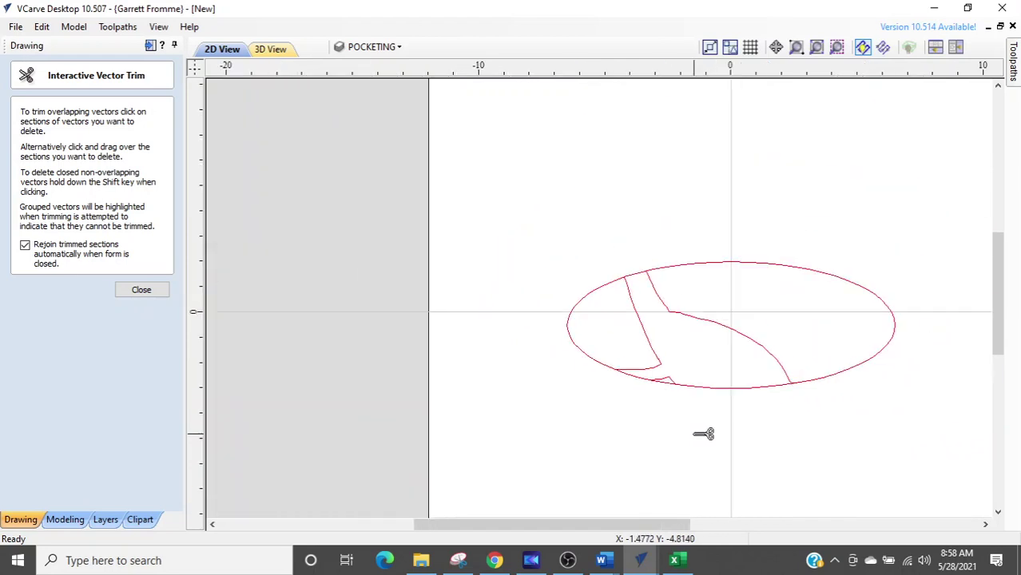
Step: Trim off the oval's top arc and the two unwanted bottom arcs, then exit trimming
scroll(564, 389, up, 2)
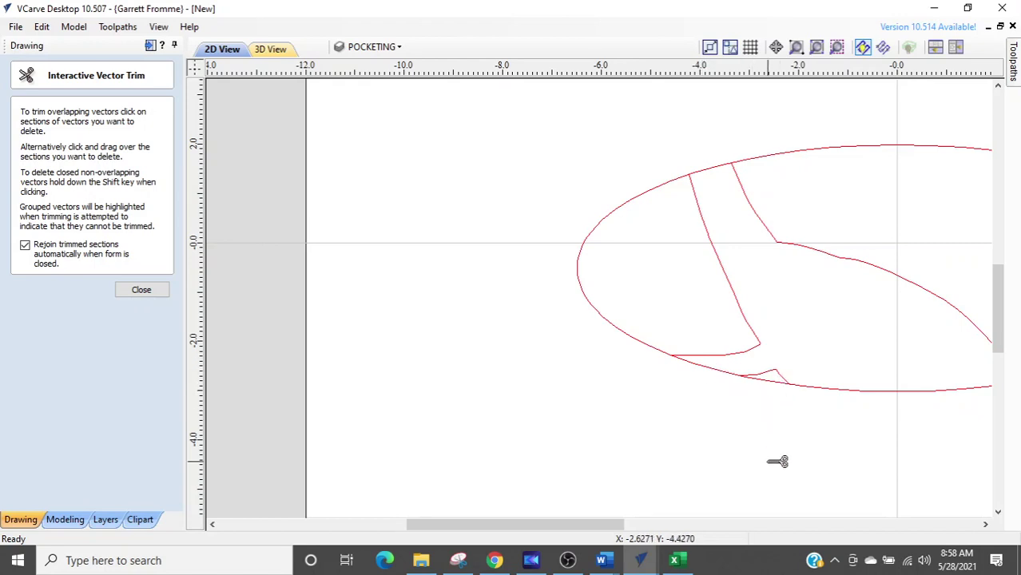
middle_drag(778, 460, 550, 452)
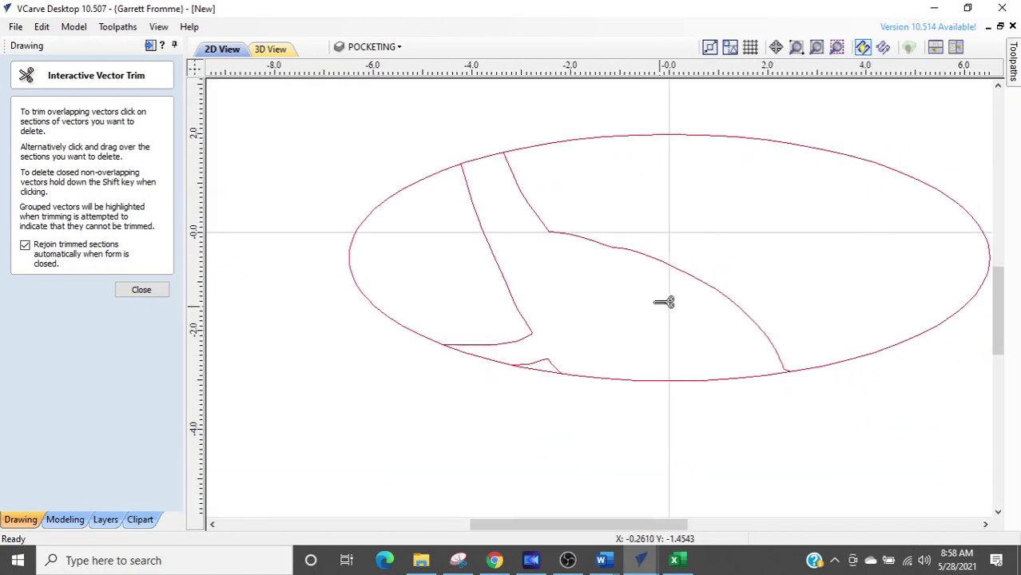
scroll(479, 199, up, 2)
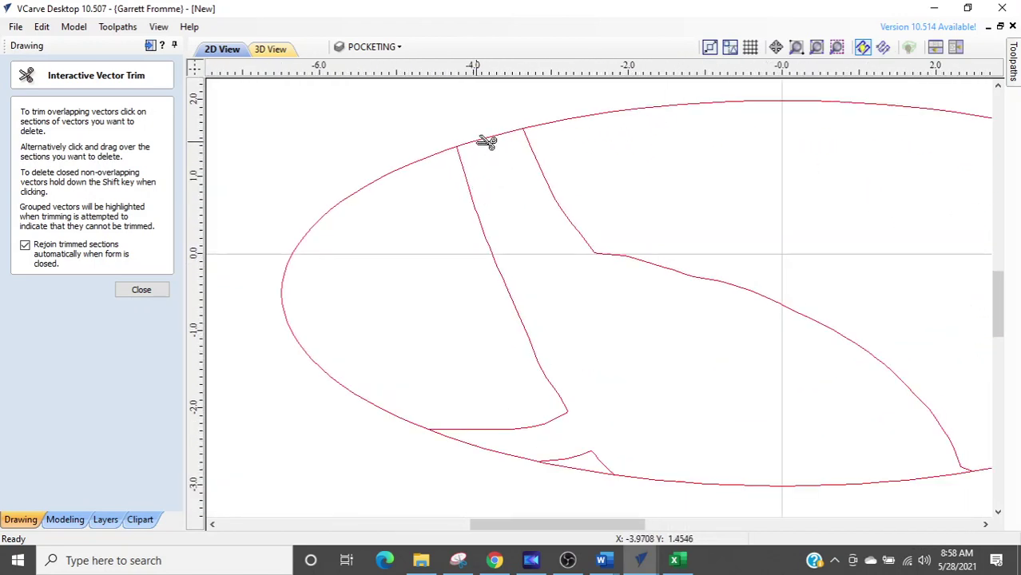
click(489, 143)
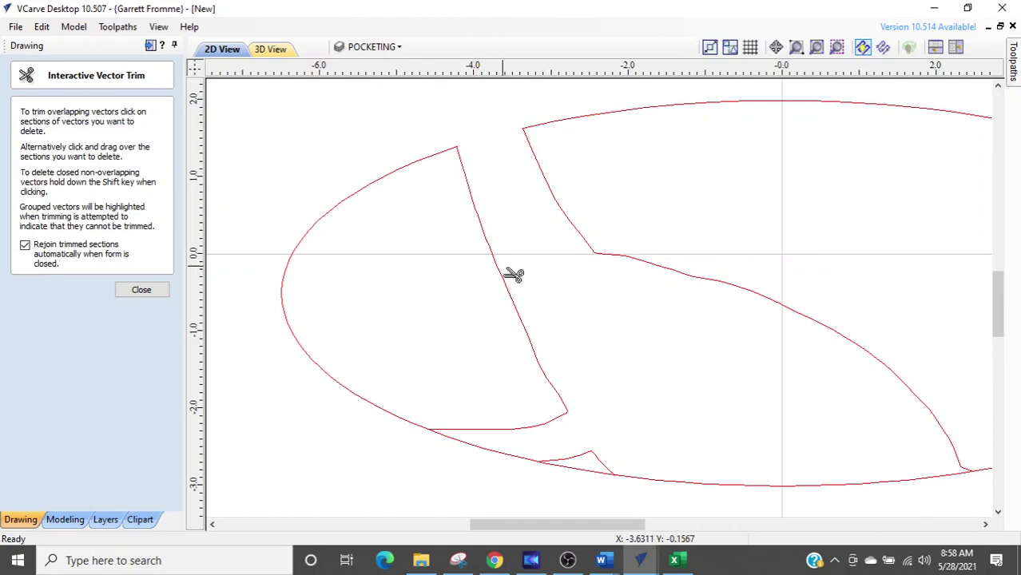
click(497, 456)
click(709, 483)
scroll(709, 482, down, 1)
key(Escape)
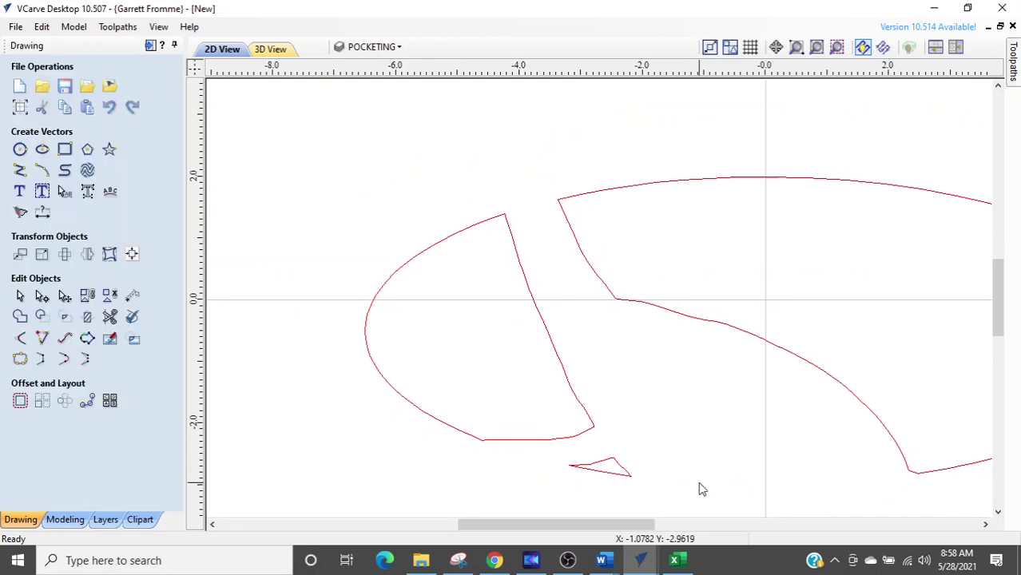
scroll(697, 486, down, 1)
middle_drag(697, 485, 572, 353)
scroll(572, 353, up, 1)
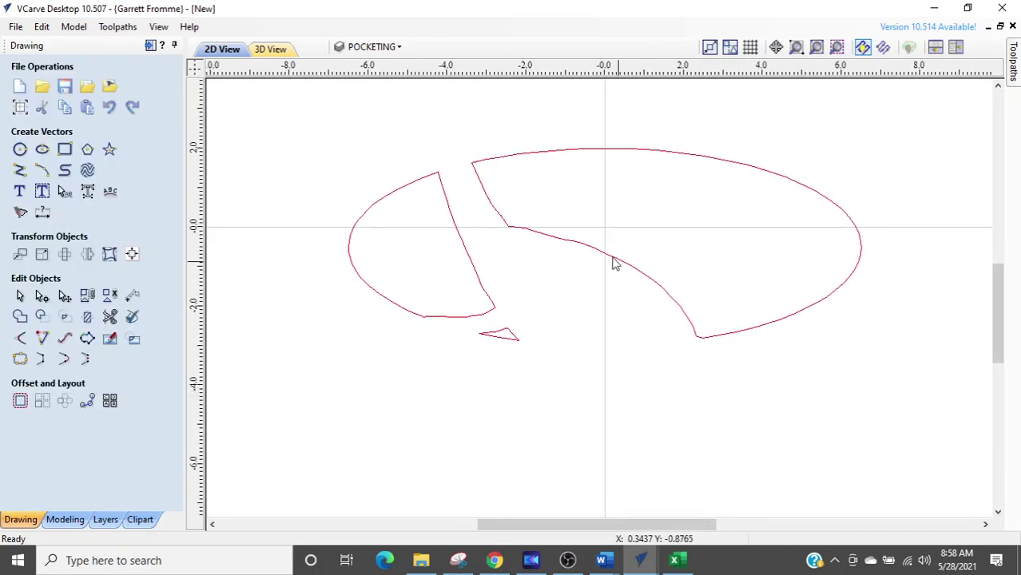
Step: Show Layer 1, make it the active layer, and hide the POCKETING layer
click(356, 48)
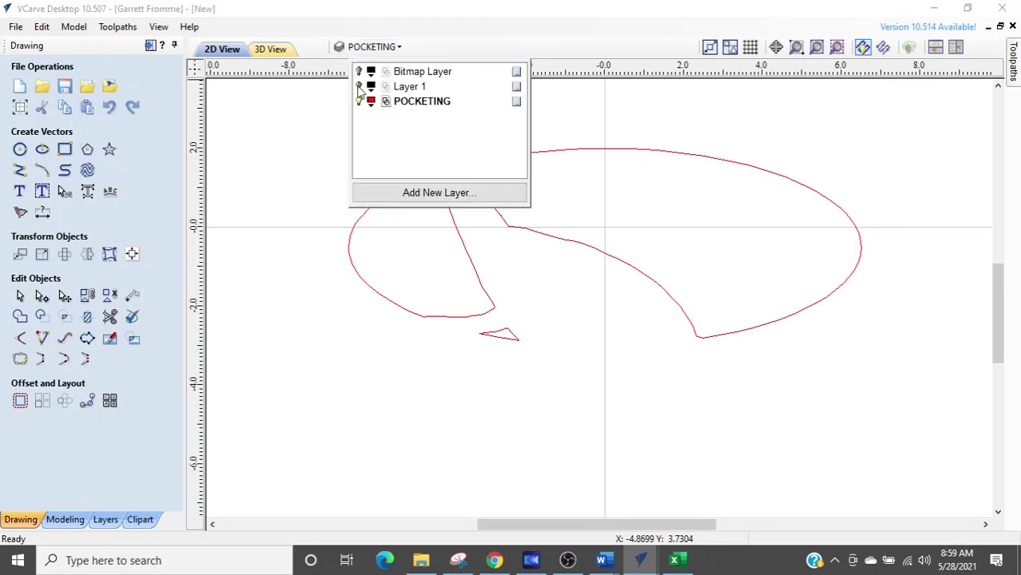
click(359, 86)
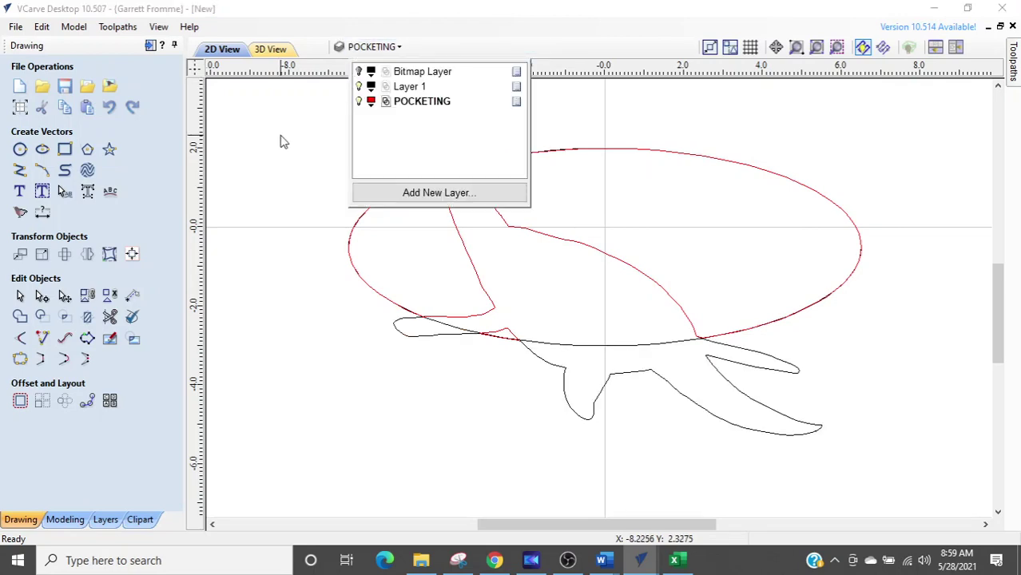
click(365, 49)
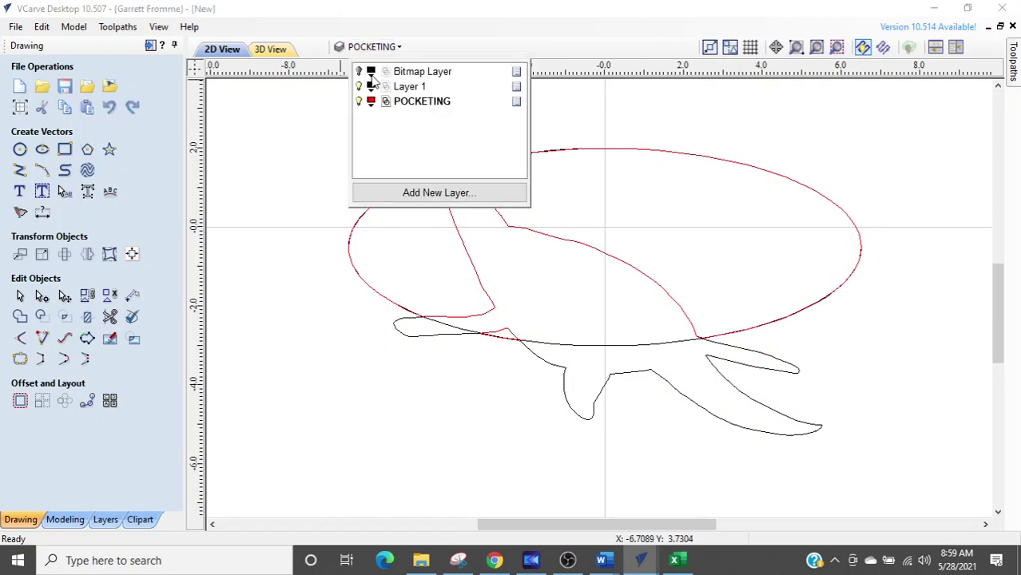
click(386, 86)
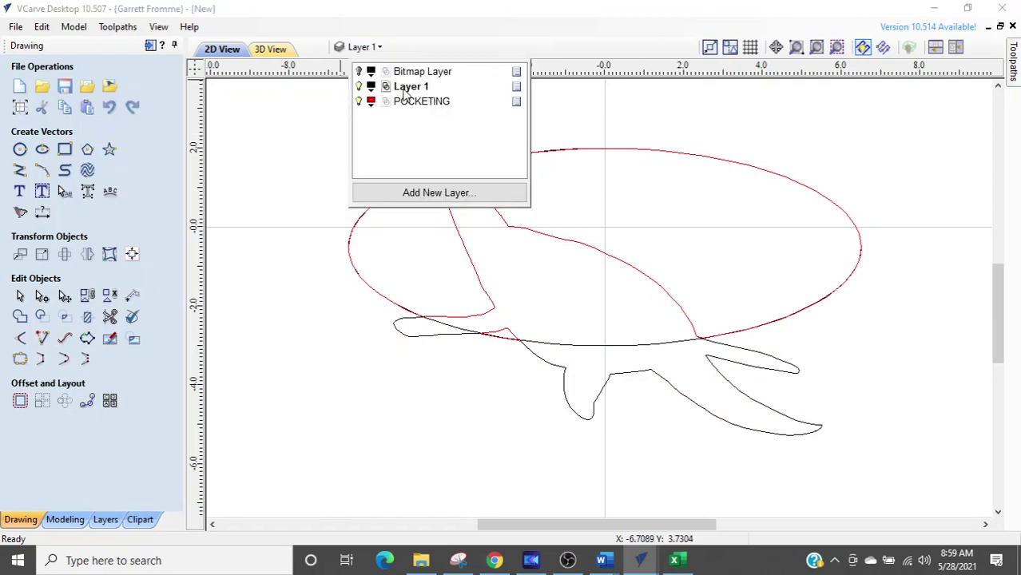
click(359, 101)
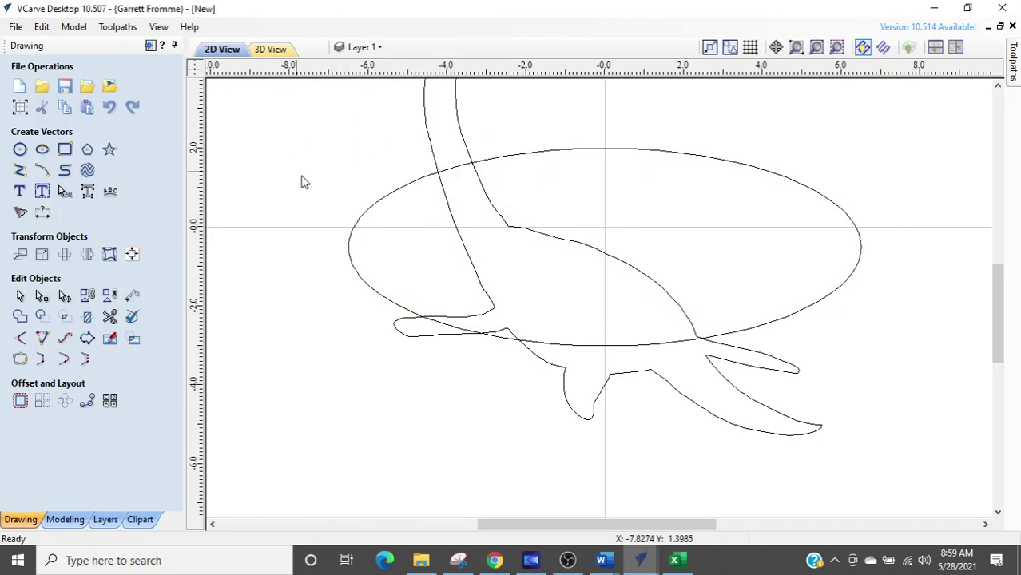
Step: Copy the dinosaur outline to a new blue layer named dINO
click(518, 229)
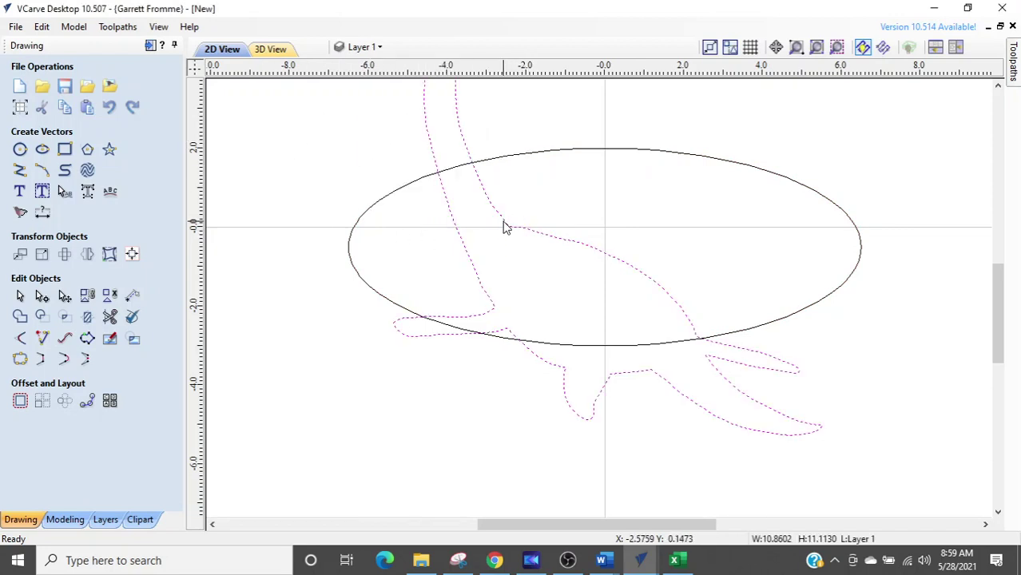
right_click(504, 228)
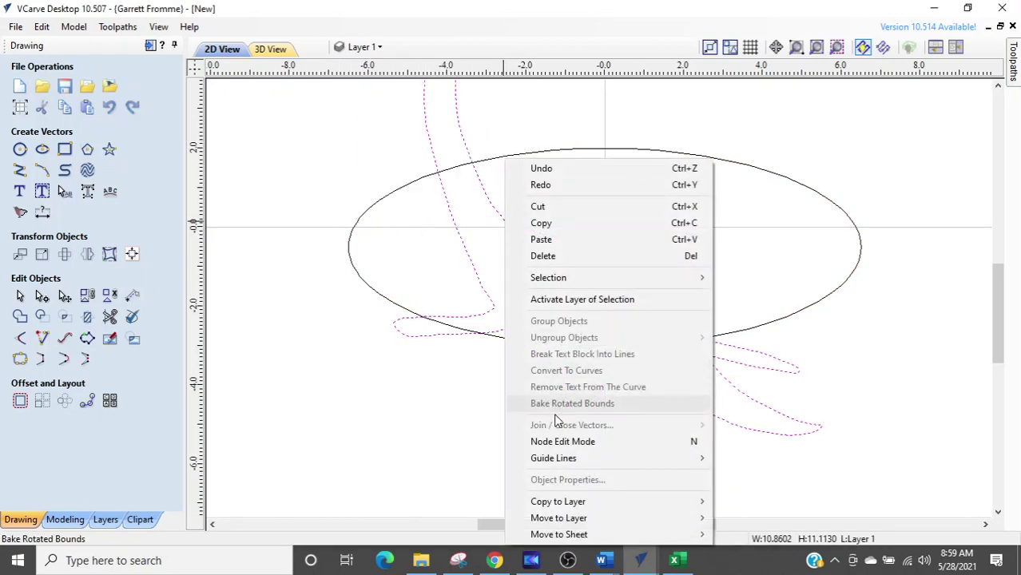
mouse_move(568, 501)
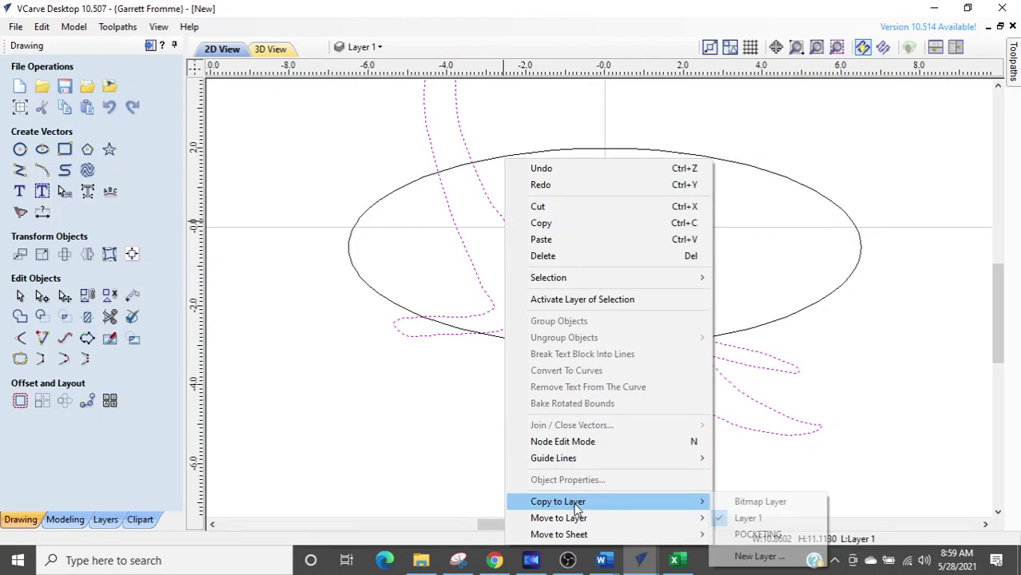
click(751, 555)
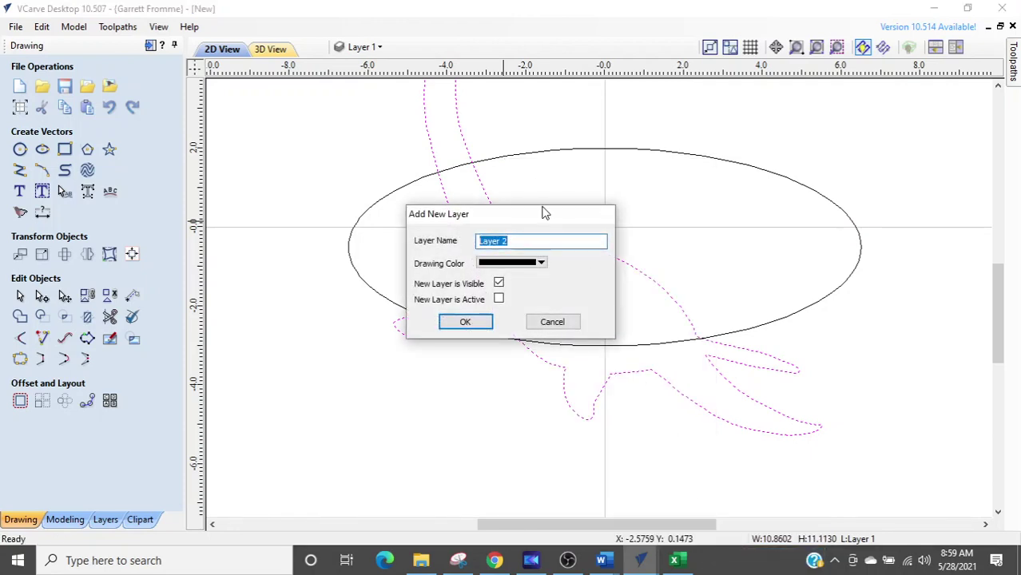
text(dINO)
click(542, 264)
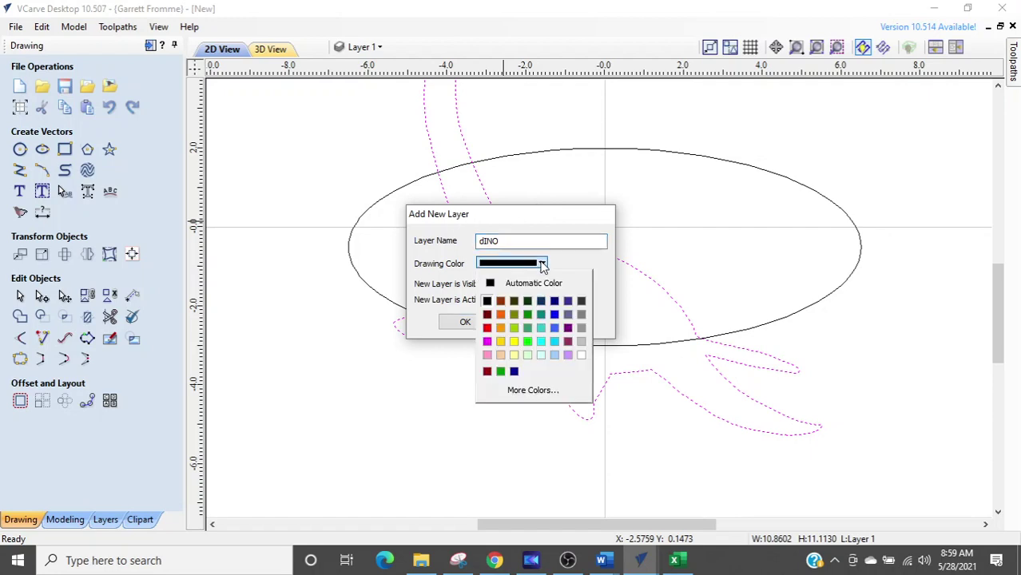
click(556, 315)
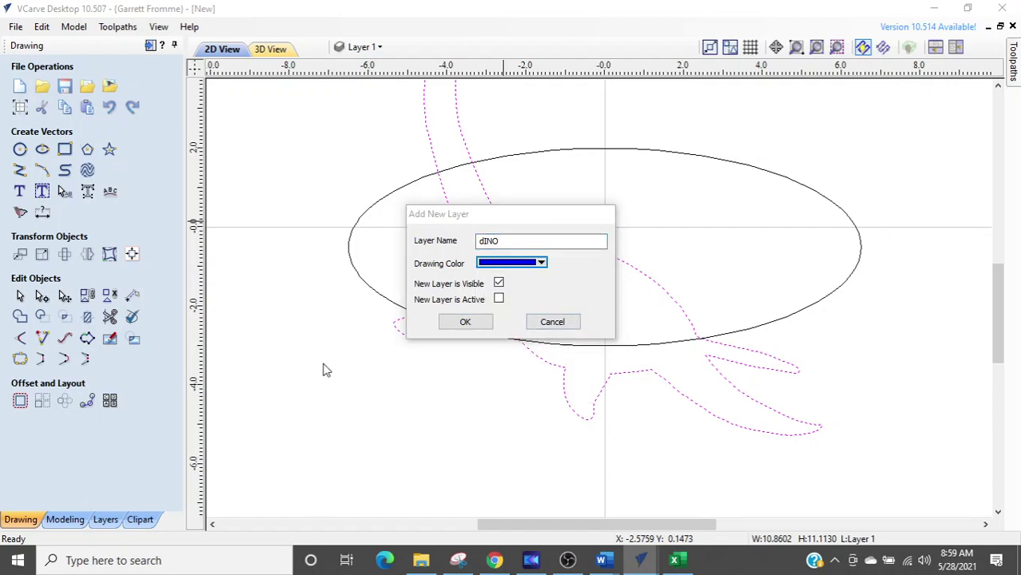
click(457, 322)
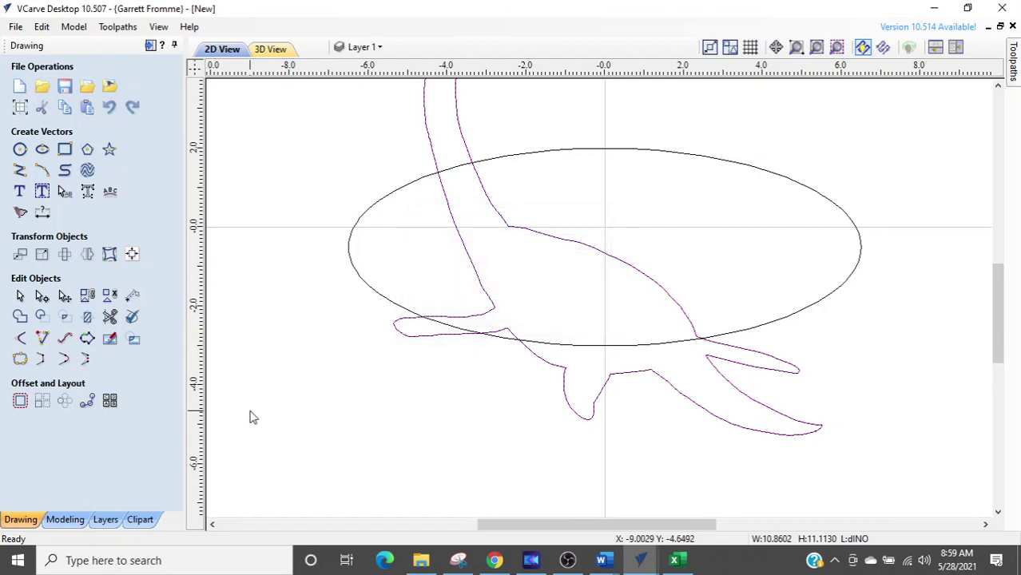
click(362, 48)
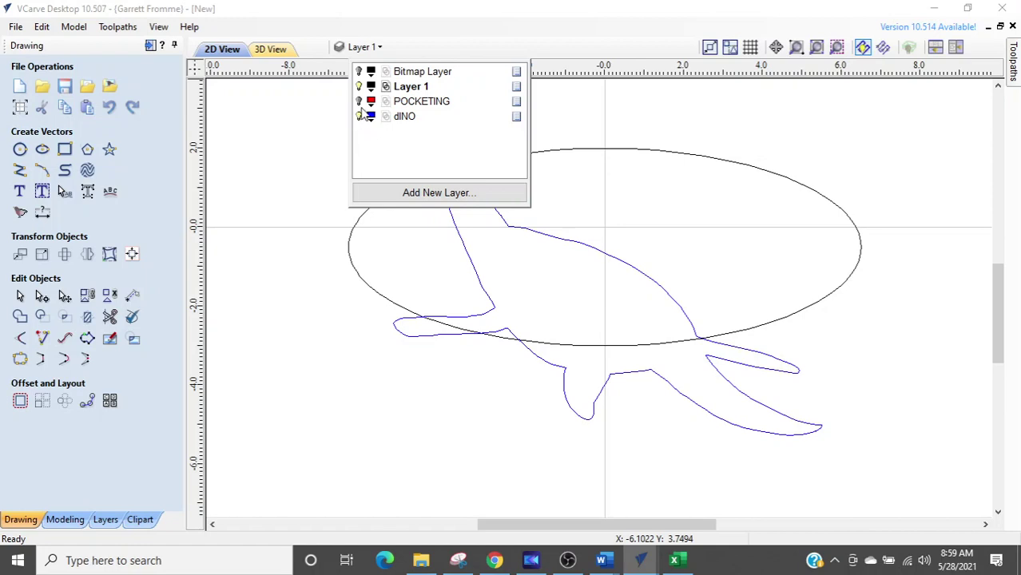
click(359, 87)
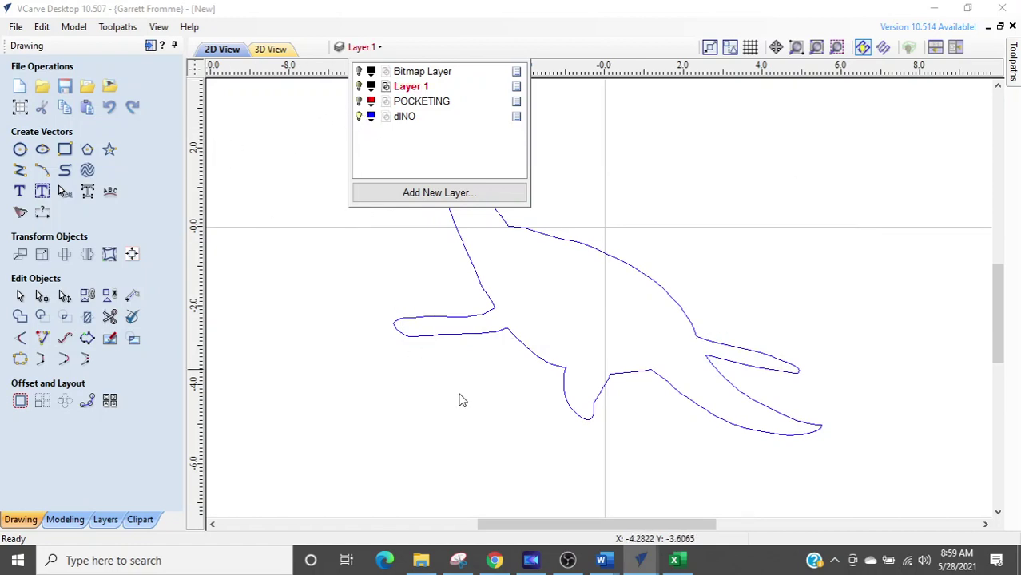
scroll(463, 412, down, 2)
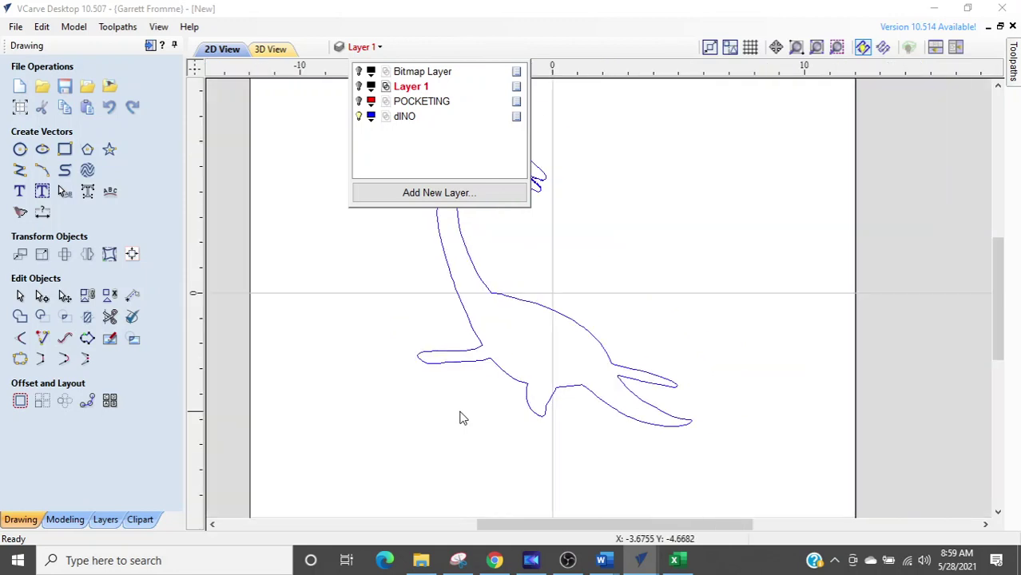
Step: With Layer 1 shown, draw a 17 x 7.5 inch ellipse centred around the existing oval
click(359, 88)
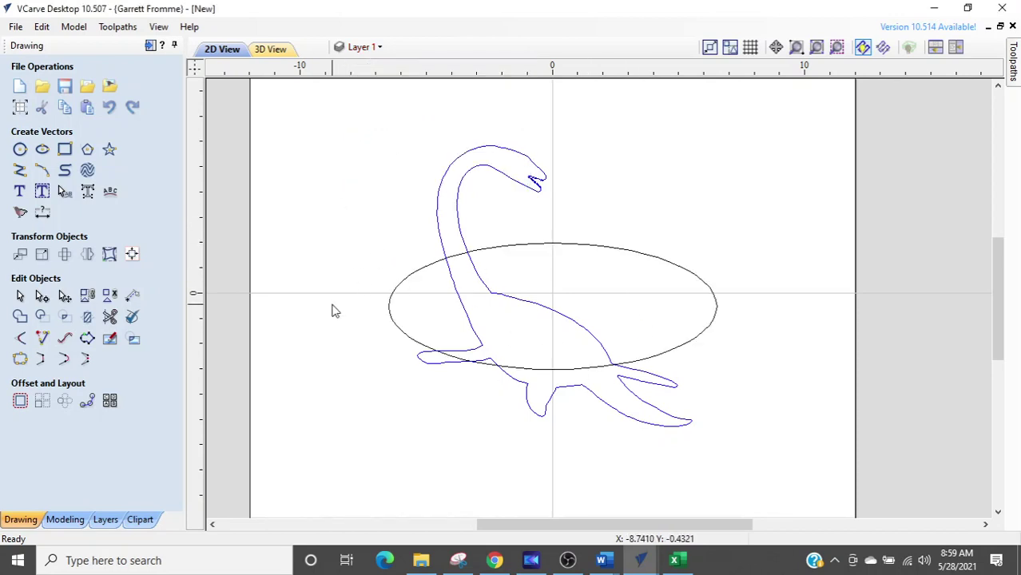
click(42, 149)
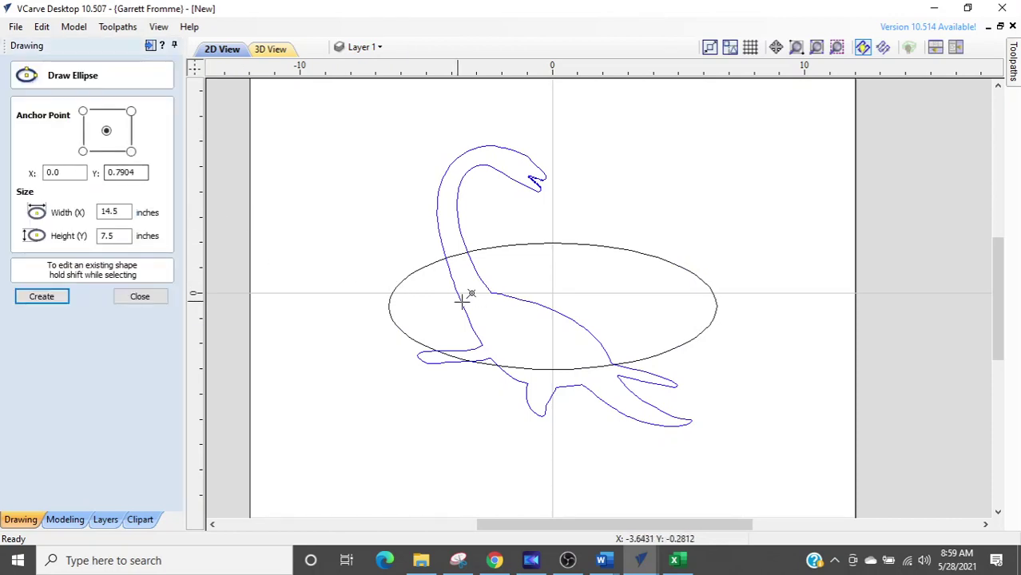
click(552, 305)
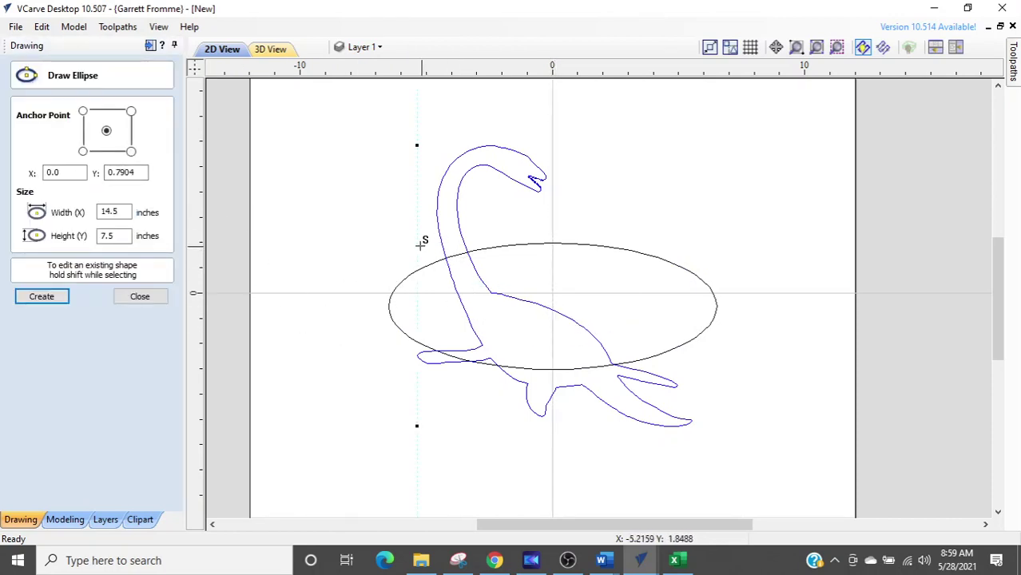
click(339, 214)
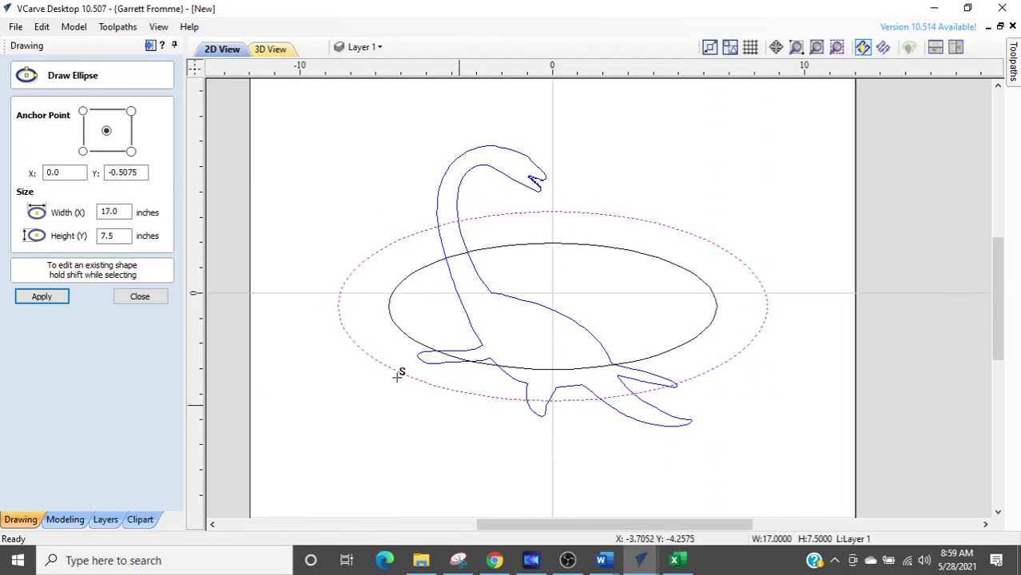
click(150, 296)
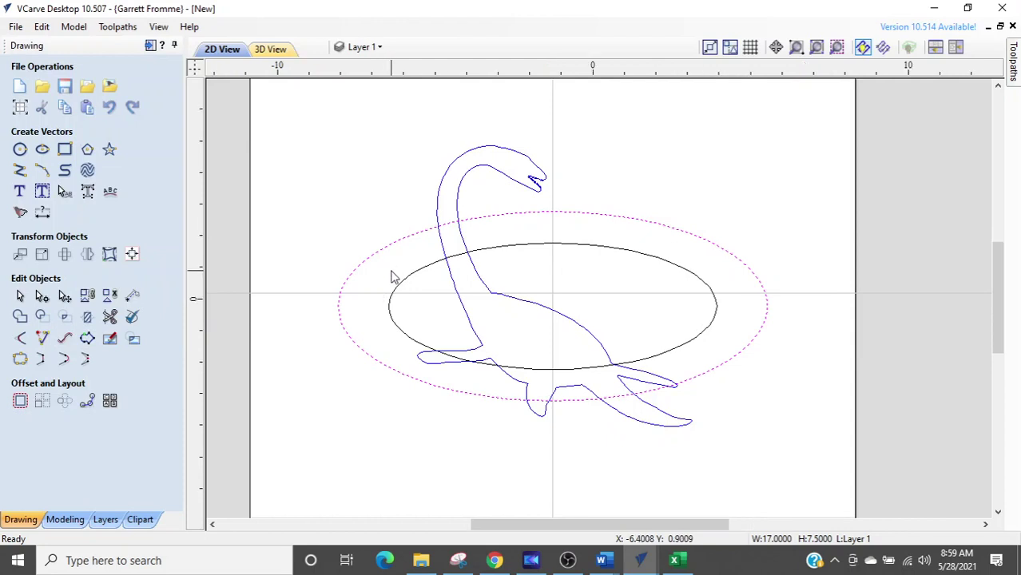
scroll(391, 277, up, 1)
scroll(391, 277, up, 1)
click(373, 134)
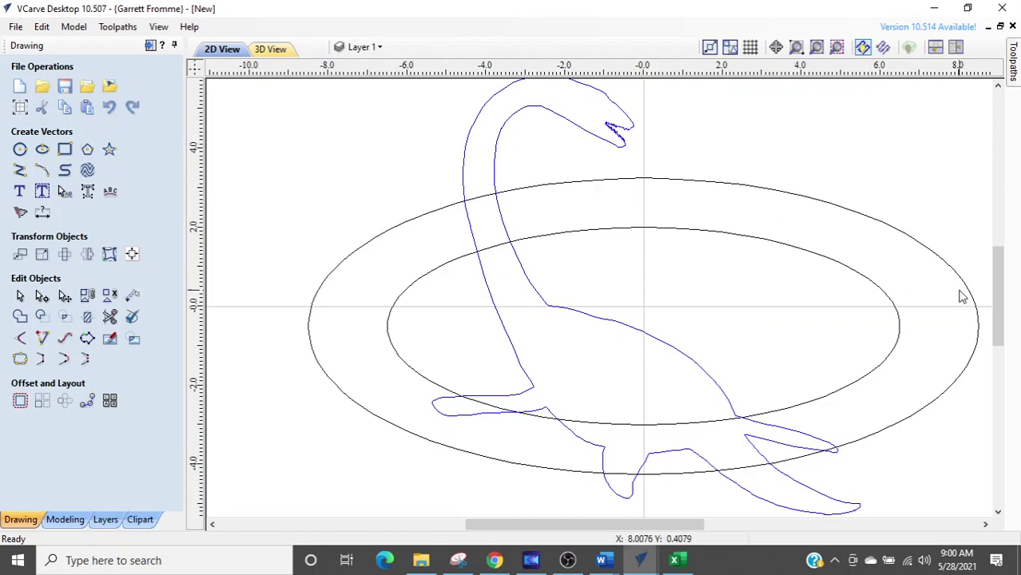
click(690, 277)
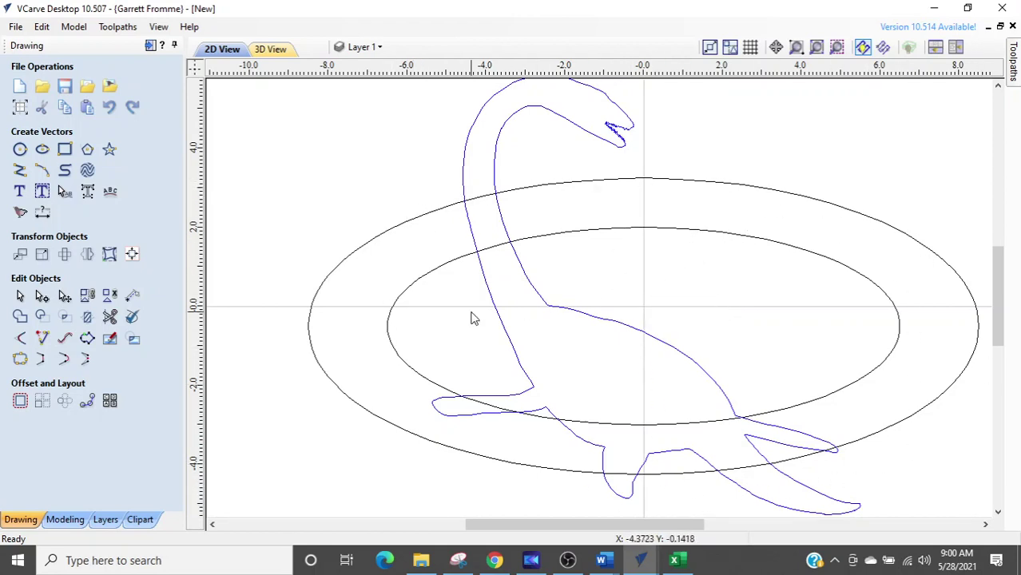
click(548, 412)
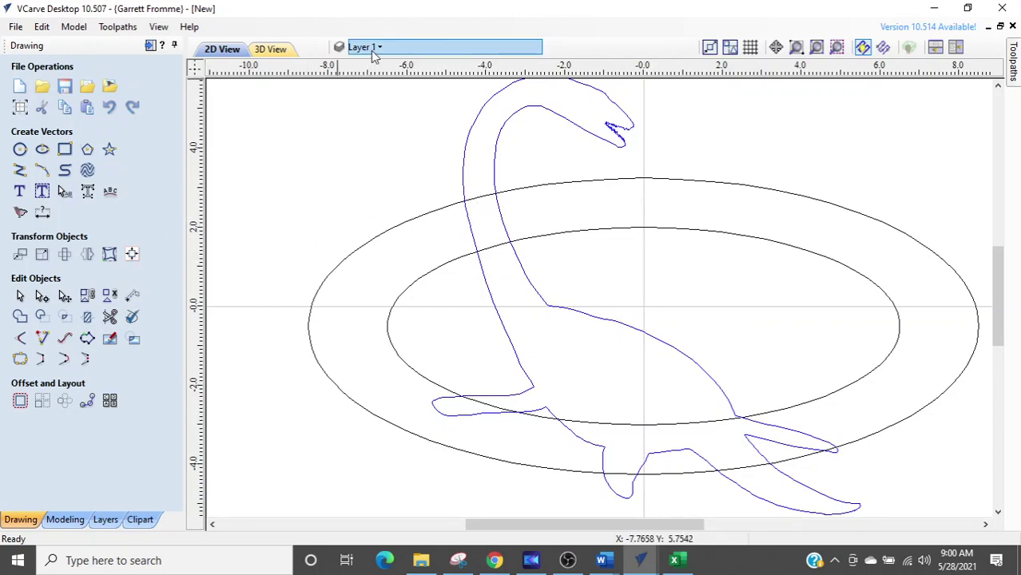
click(478, 209)
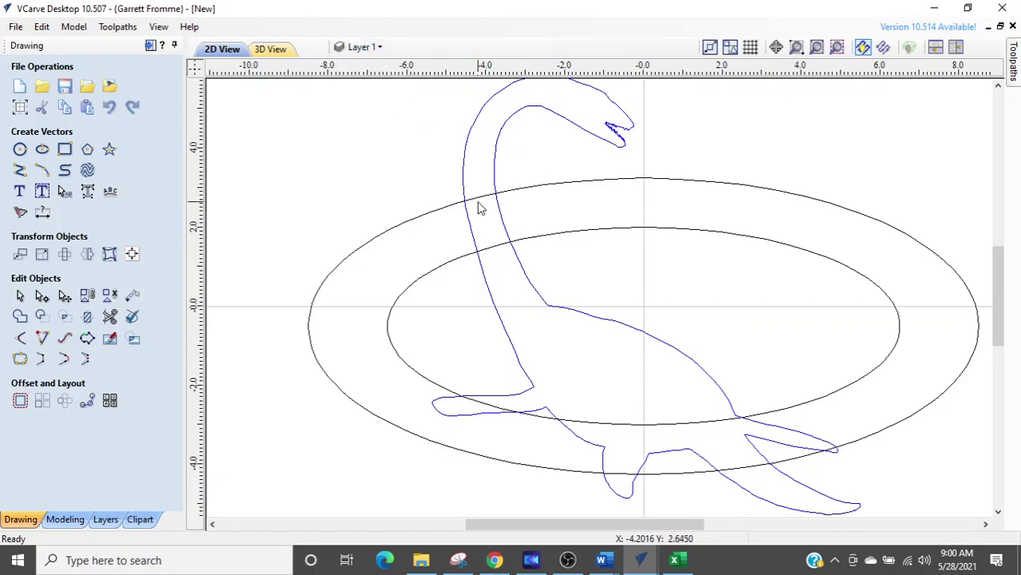
Step: Trim the two outer-oval pieces that overlap the dinosaur's rear flippers
click(109, 316)
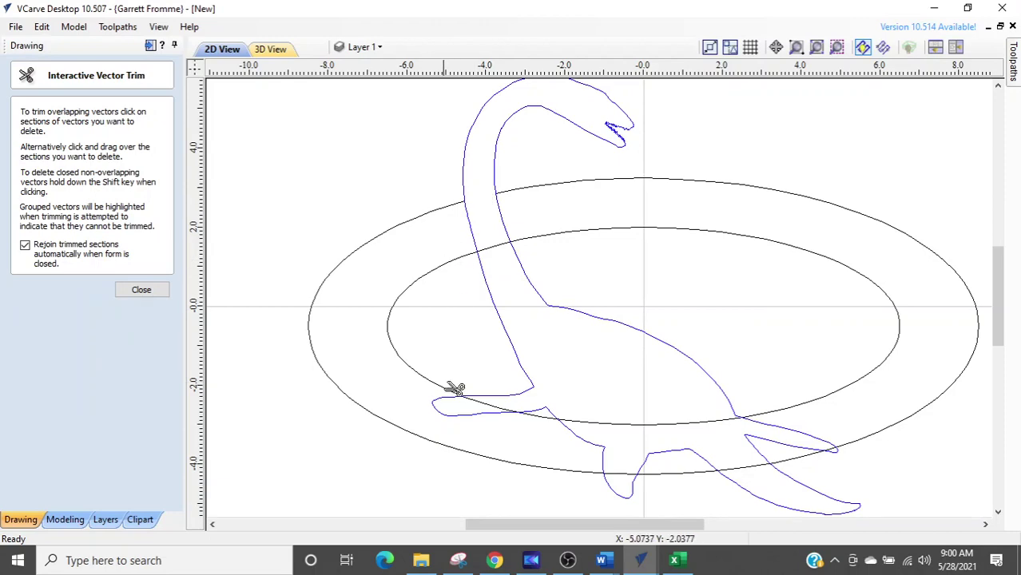
scroll(456, 395, up, 3)
scroll(471, 431, down, 4)
scroll(524, 424, up, 3)
click(511, 319)
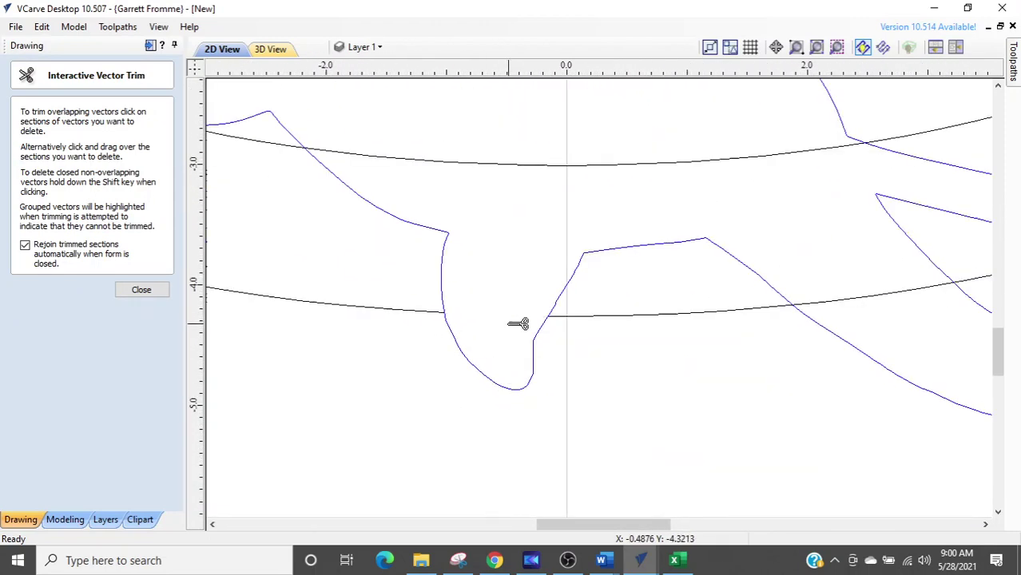
click(853, 293)
middle_drag(819, 337, 462, 335)
scroll(600, 278, up, 4)
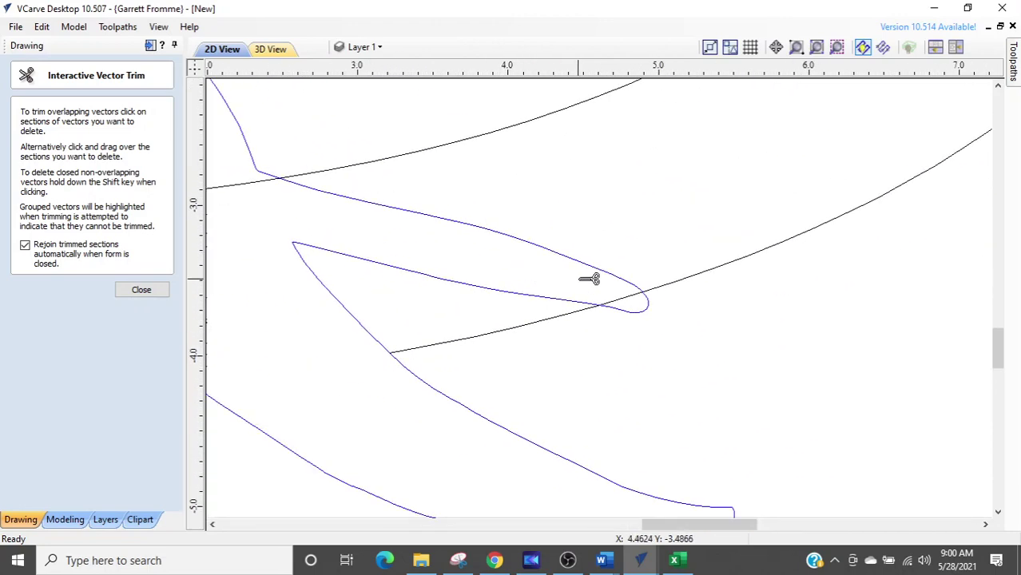
scroll(565, 376, down, 5)
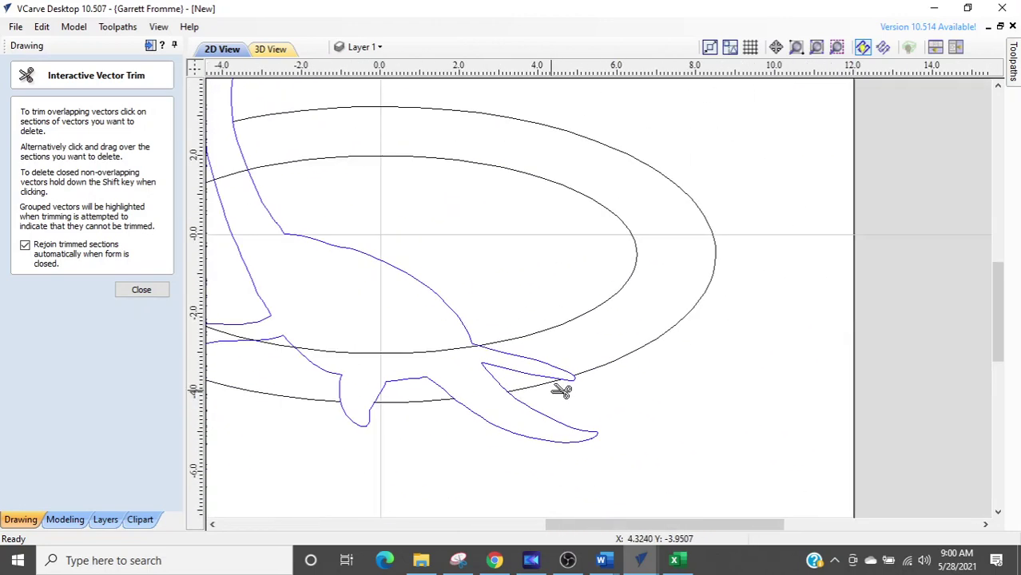
key(Escape)
scroll(540, 406, down, 1)
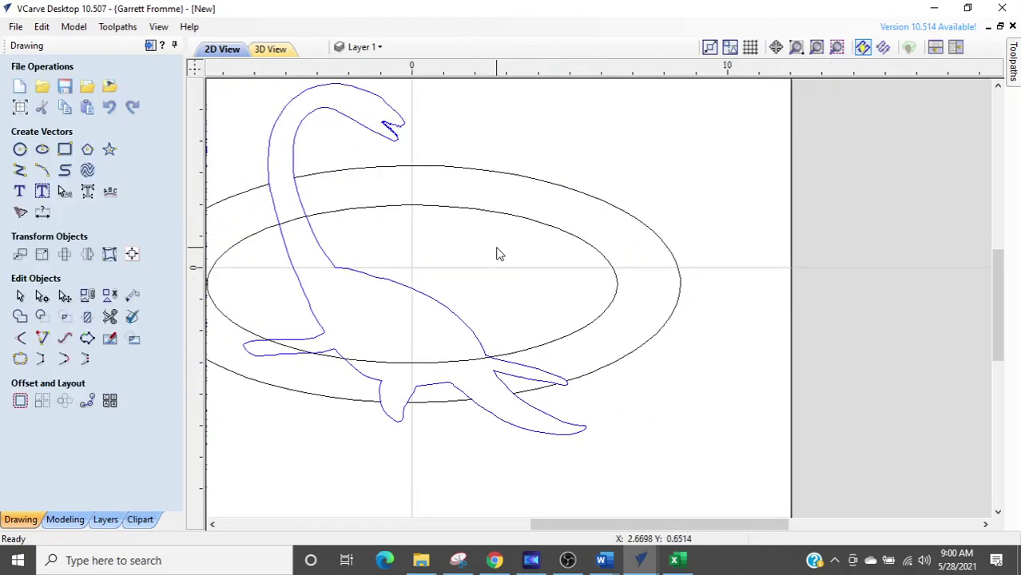
Step: Shift-select all four outer-oval pieces together so the status bar reads S:4
middle_drag(496, 254, 616, 291)
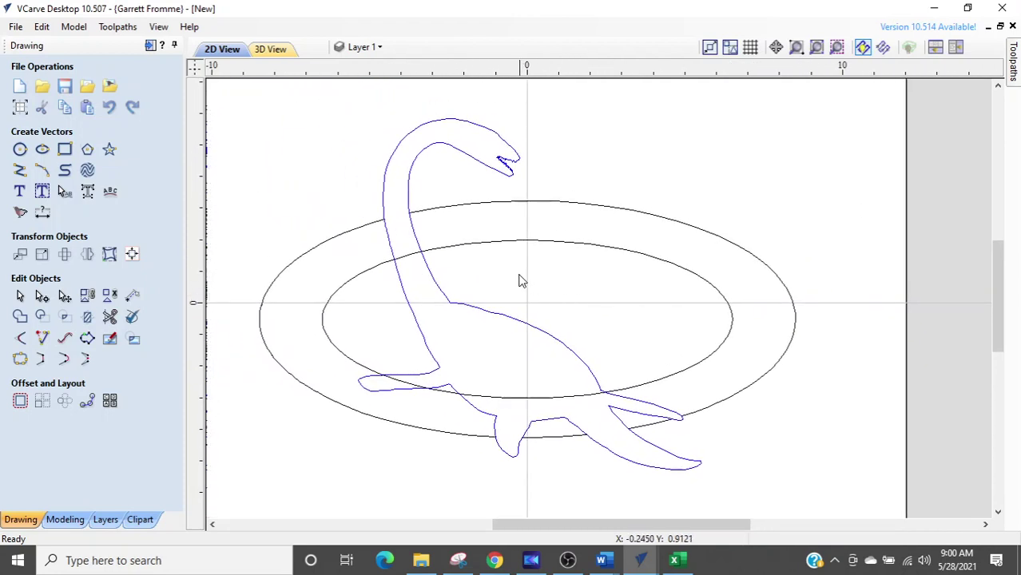
click(518, 209)
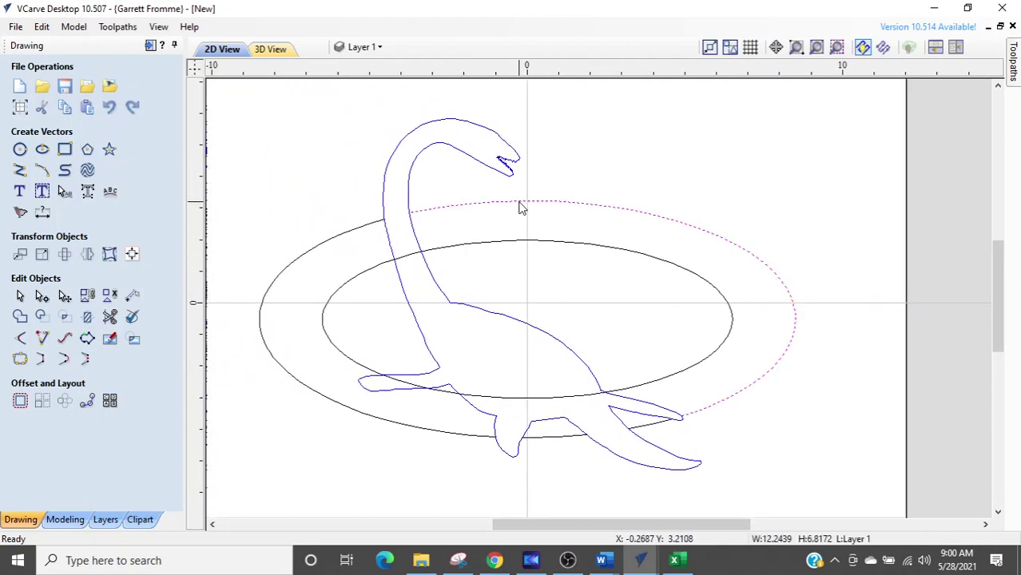
click(304, 257)
click(346, 413)
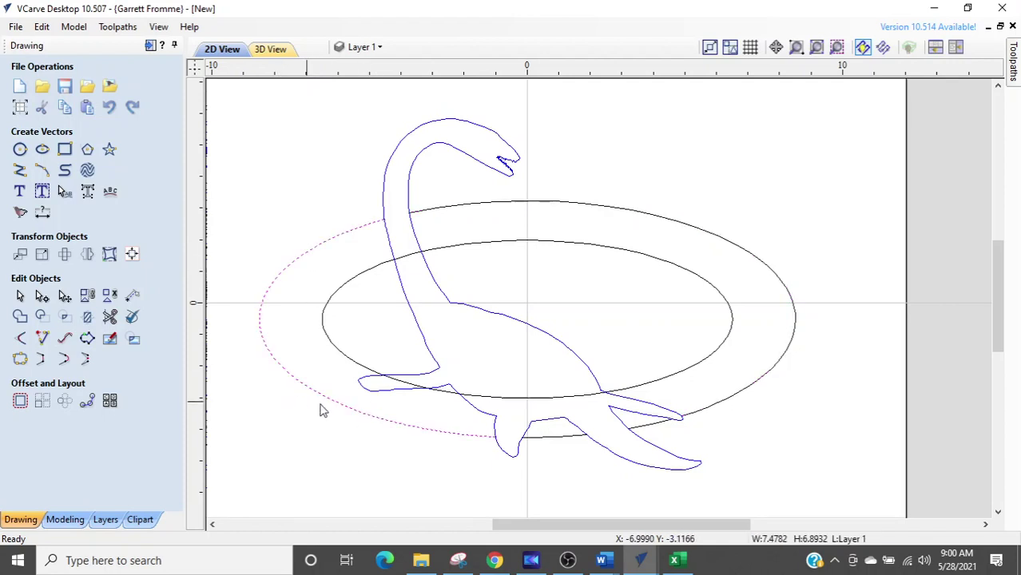
scroll(593, 457, up, 4)
click(524, 414)
click(724, 381)
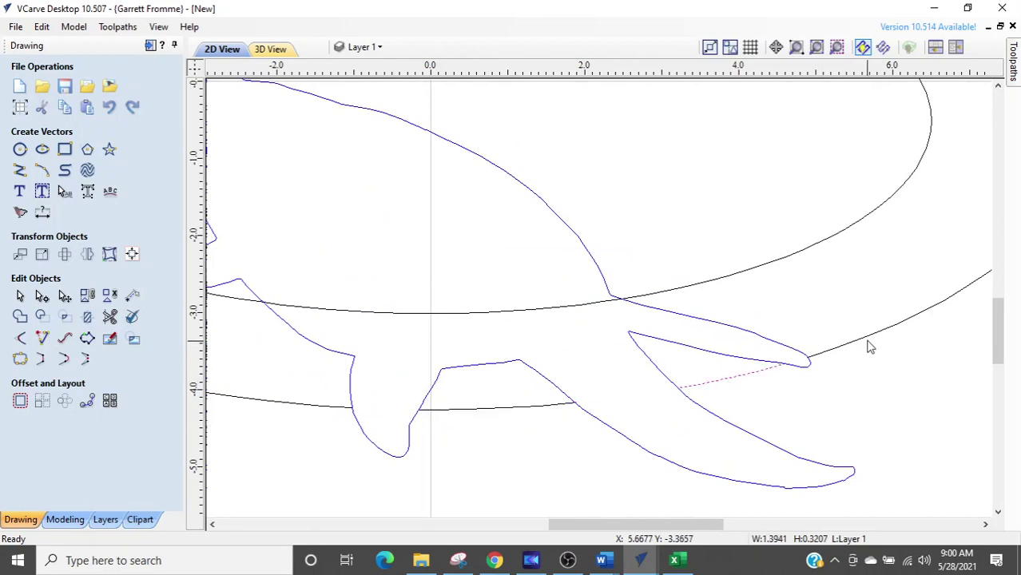
shift+click(870, 346)
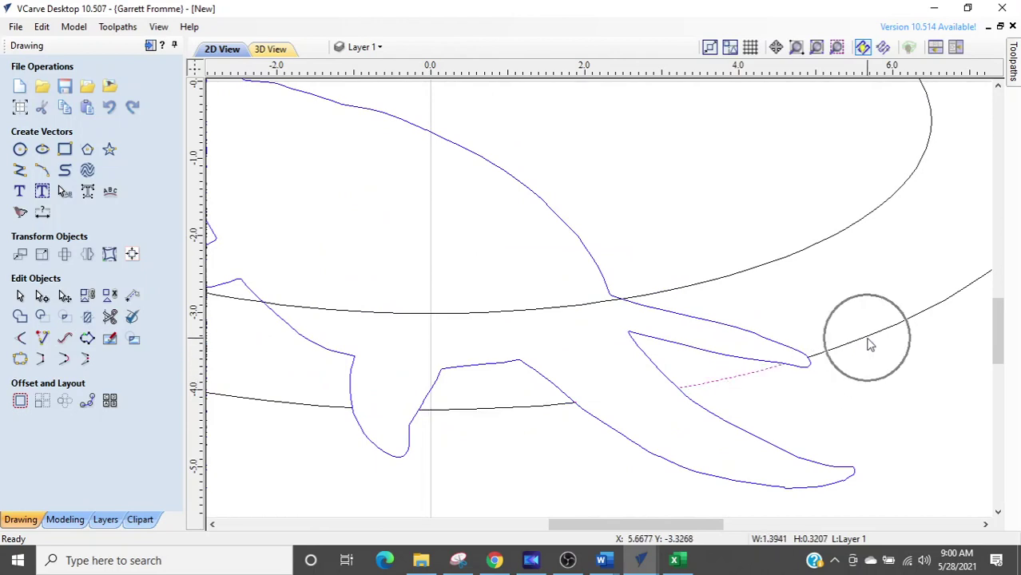
shift+click(489, 409)
shift+click(287, 403)
scroll(290, 411, down, 3)
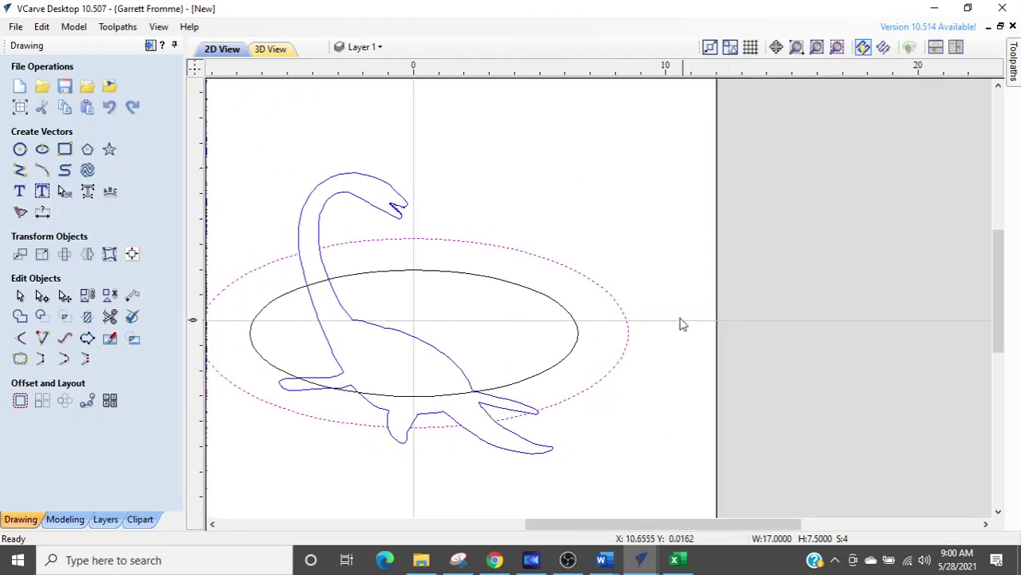
Step: Copy the selected outer oval pieces onto a new lime-green layer named OUTER RING
right_click(588, 287)
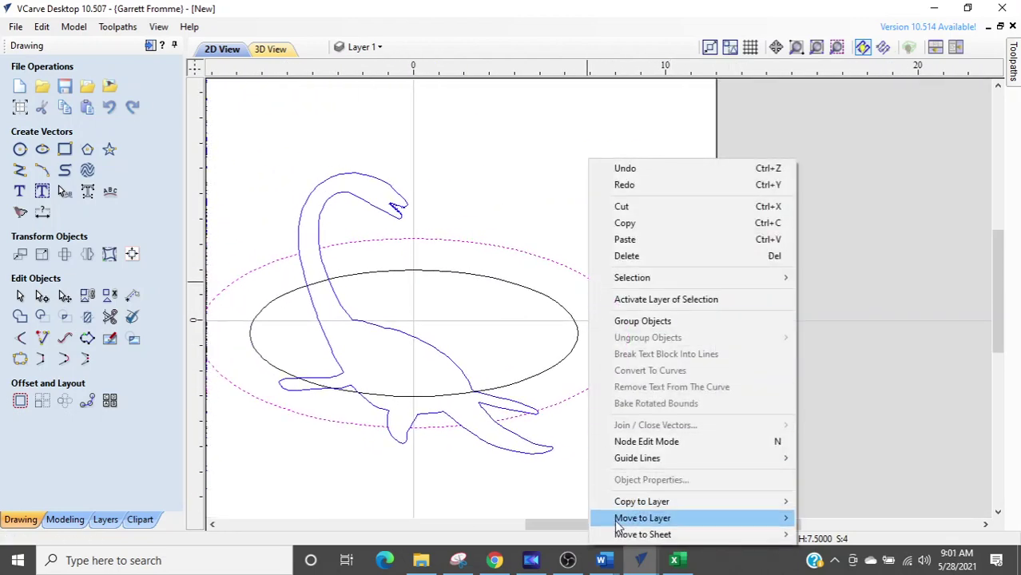
mouse_move(639, 506)
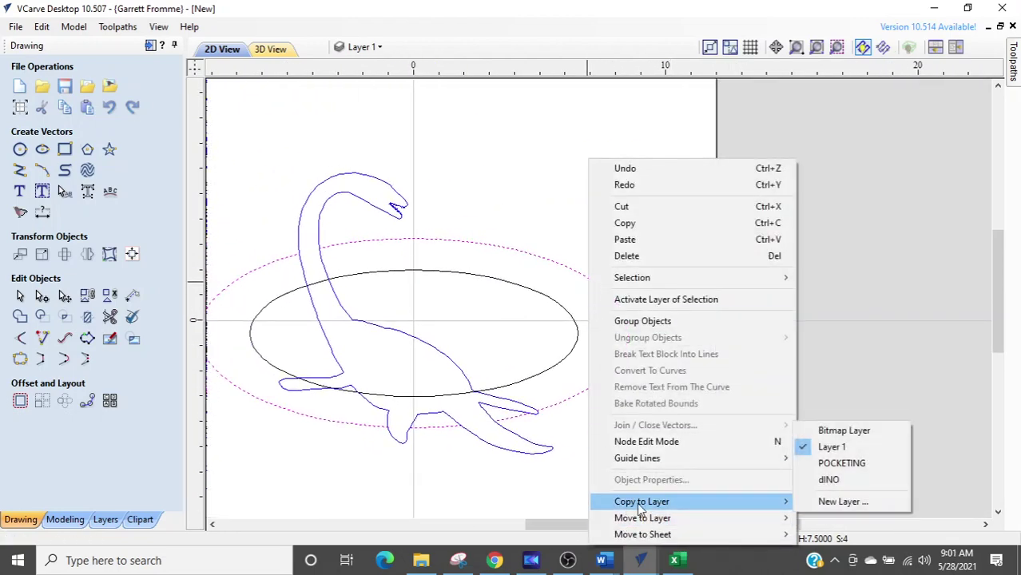
click(835, 502)
text(OUTER RING)
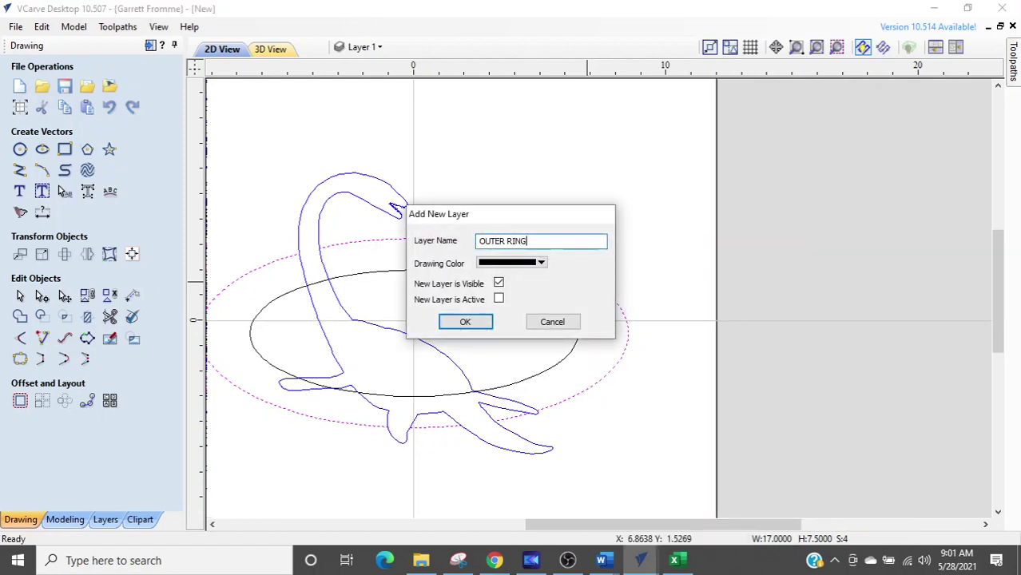
click(540, 263)
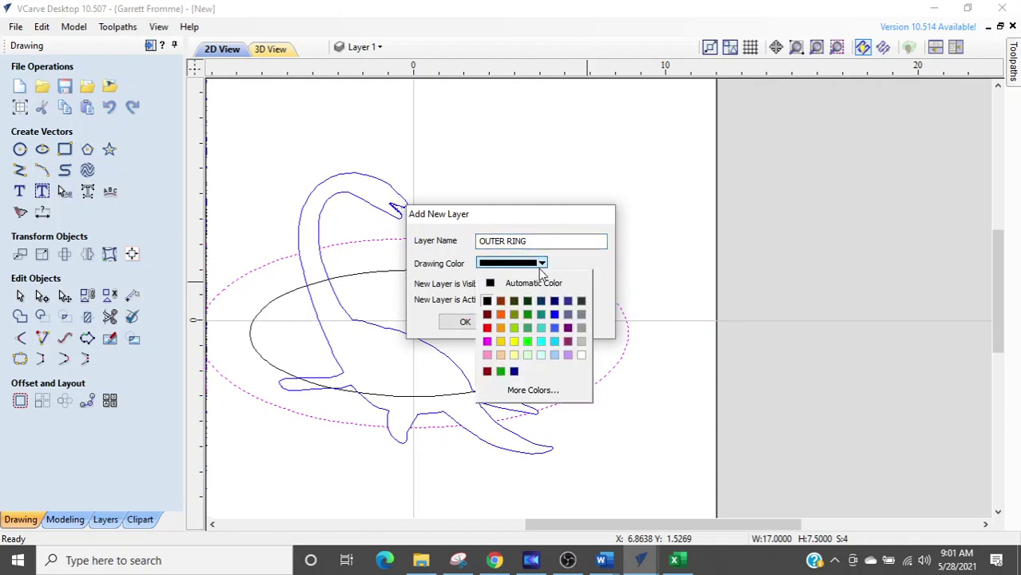
click(514, 329)
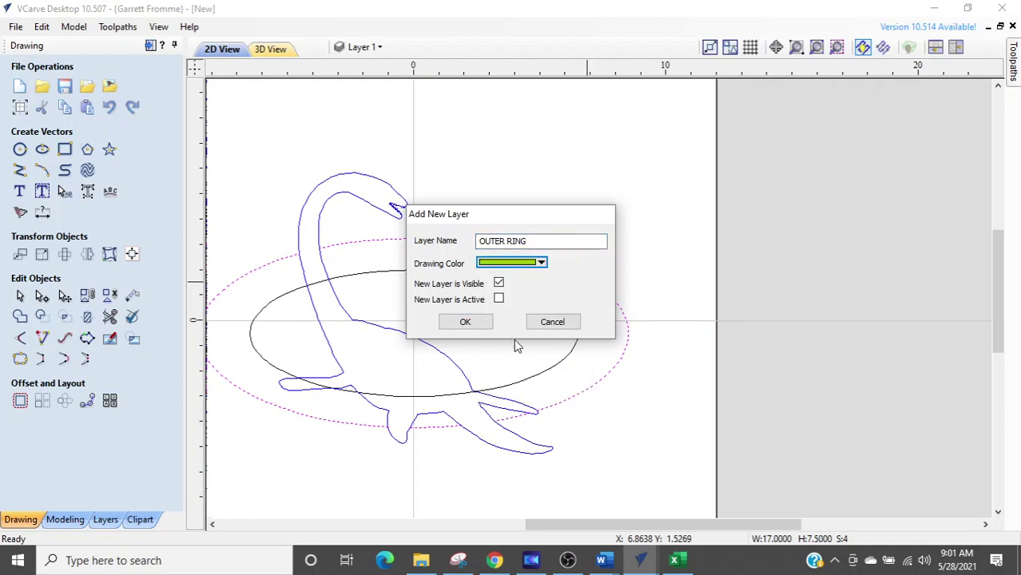
click(462, 322)
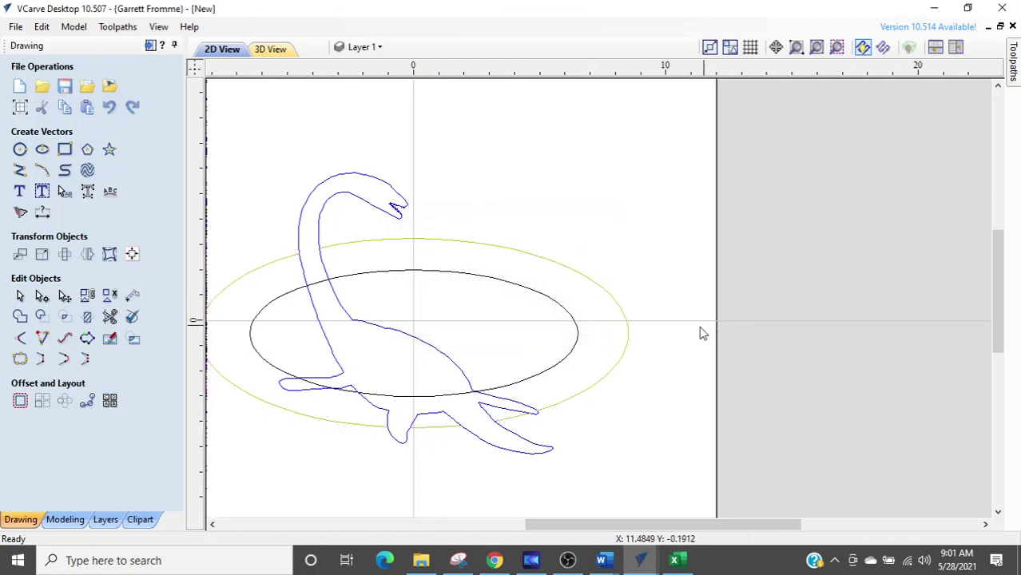
Step: Hide Layer 1 and OUTER RING, make dINO active, and switch to toolpath operations
click(361, 47)
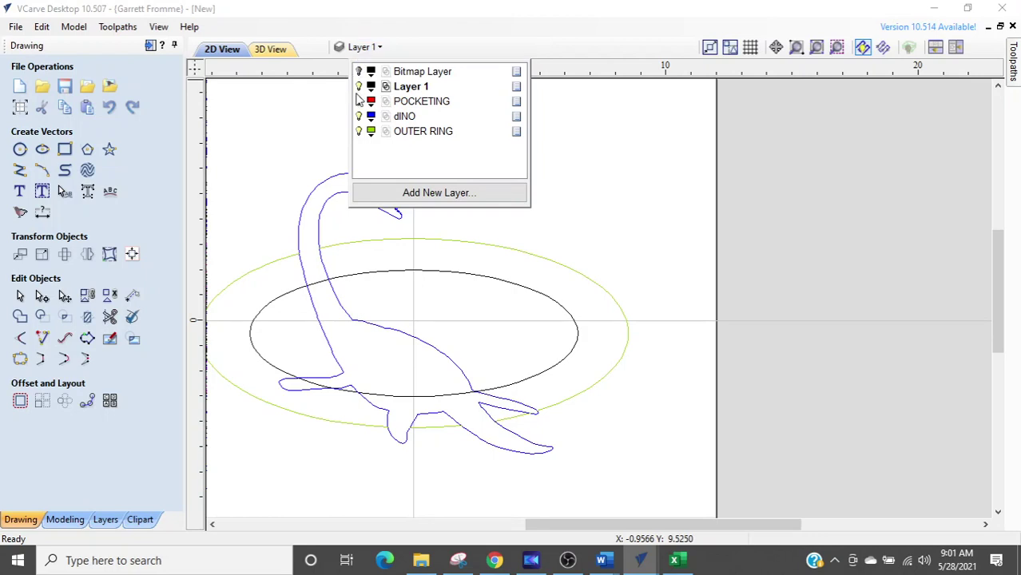
click(357, 88)
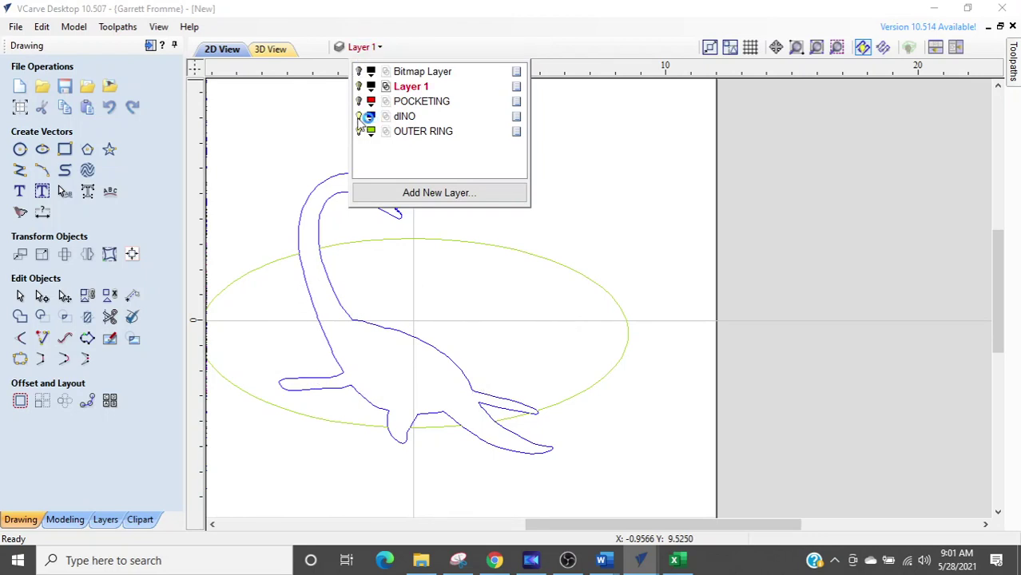
click(403, 116)
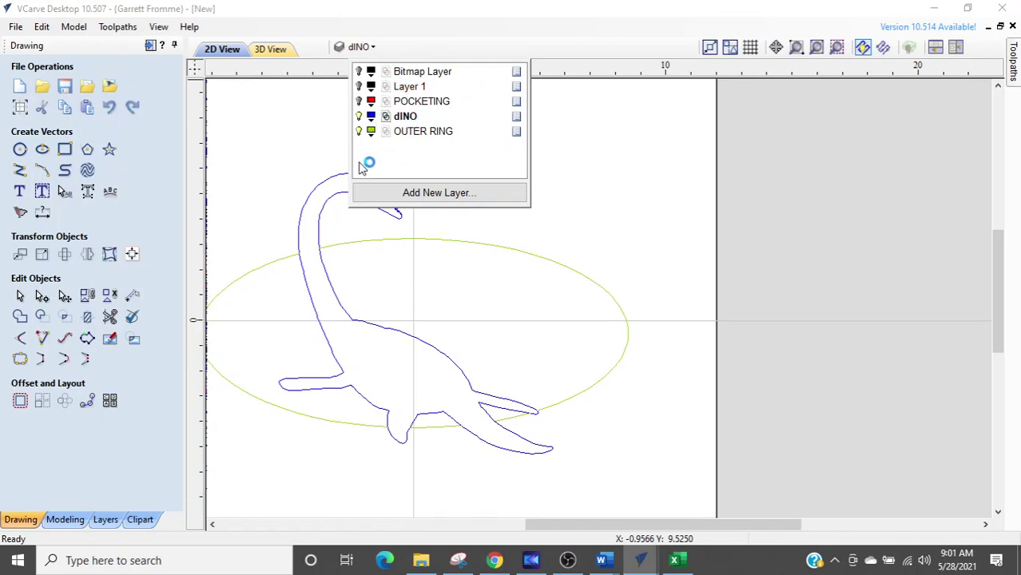
click(151, 46)
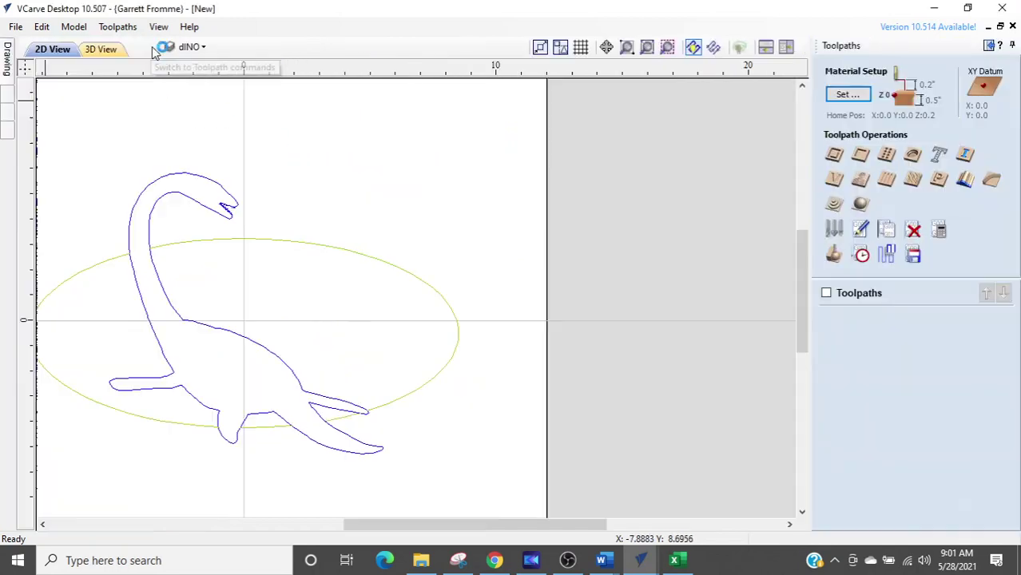
click(203, 48)
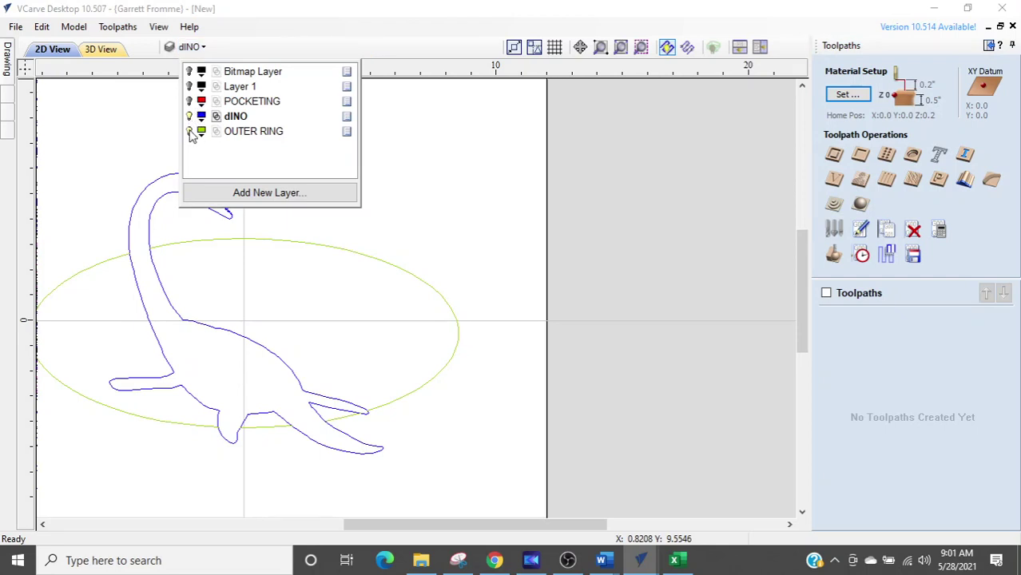
click(190, 133)
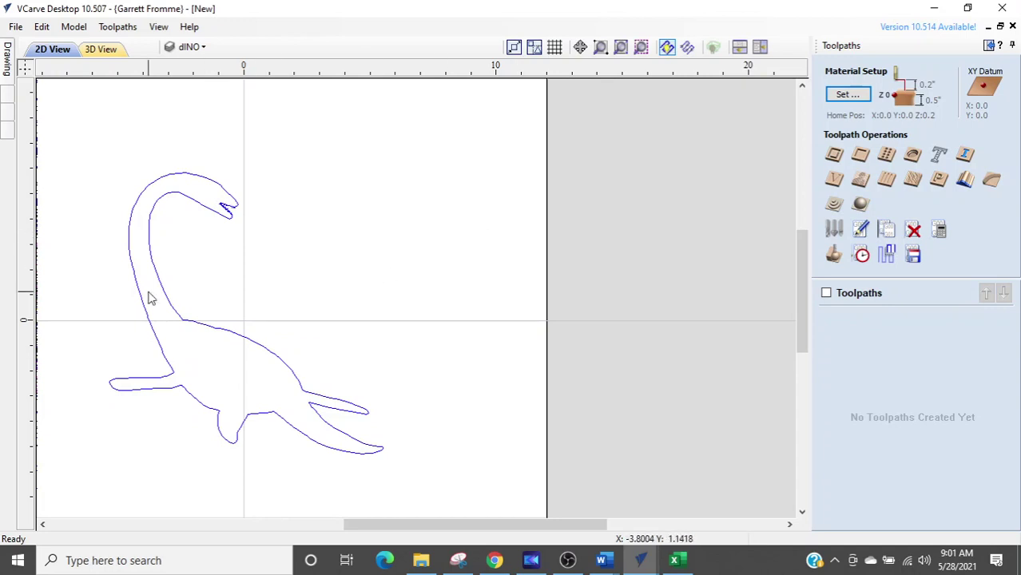
Step: Start a profile toolpath named DINO and select all vectors after the no-vectors warning
click(834, 160)
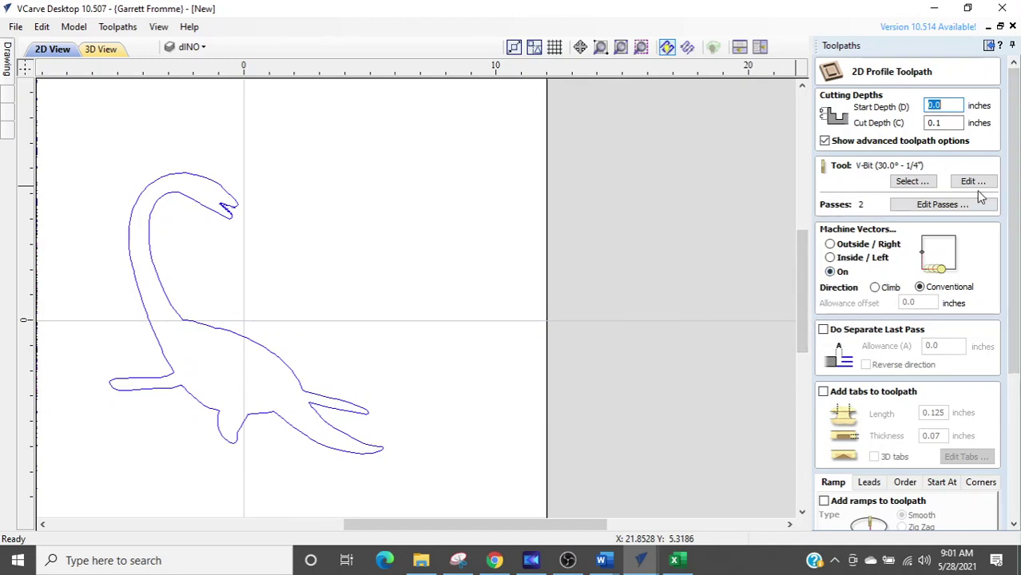
drag(1013, 186, 1013, 331)
double_click(875, 492)
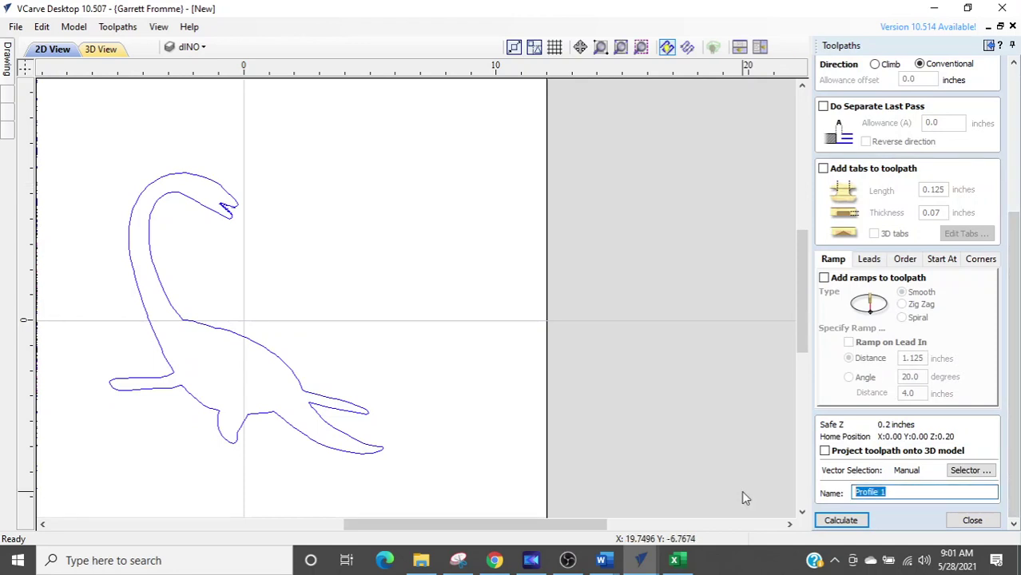
text(DINO)
click(841, 521)
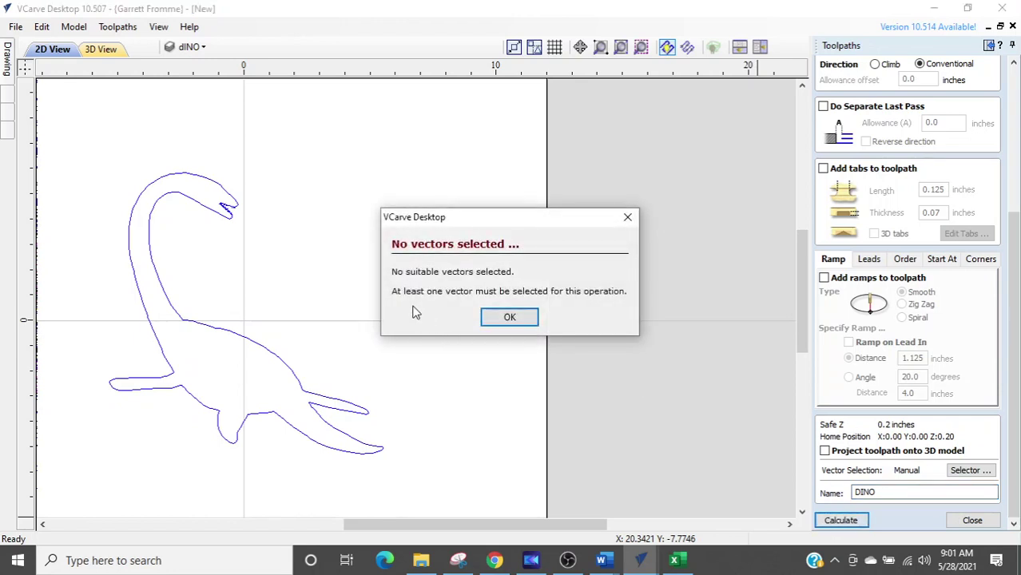
click(503, 317)
key(ctrl+a)
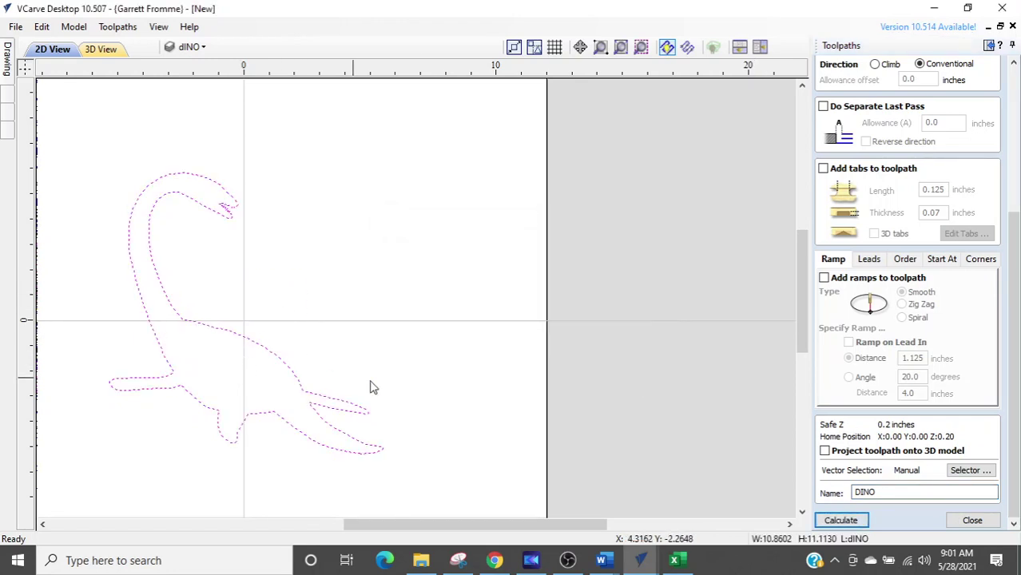
Step: Calculate DINO, preview its carving in black on a reset board, then tile 2D and 3D views
click(840, 520)
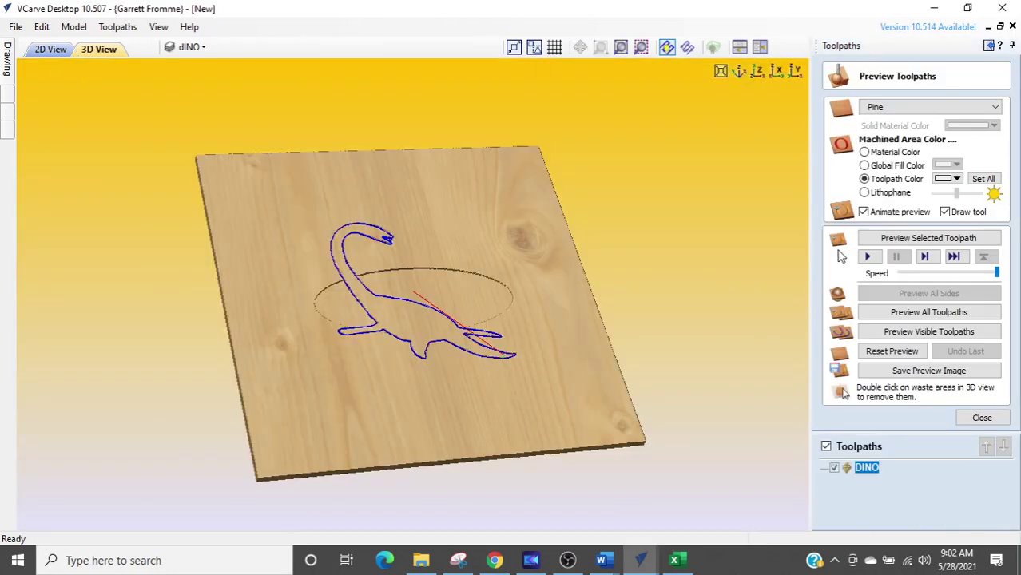
click(958, 179)
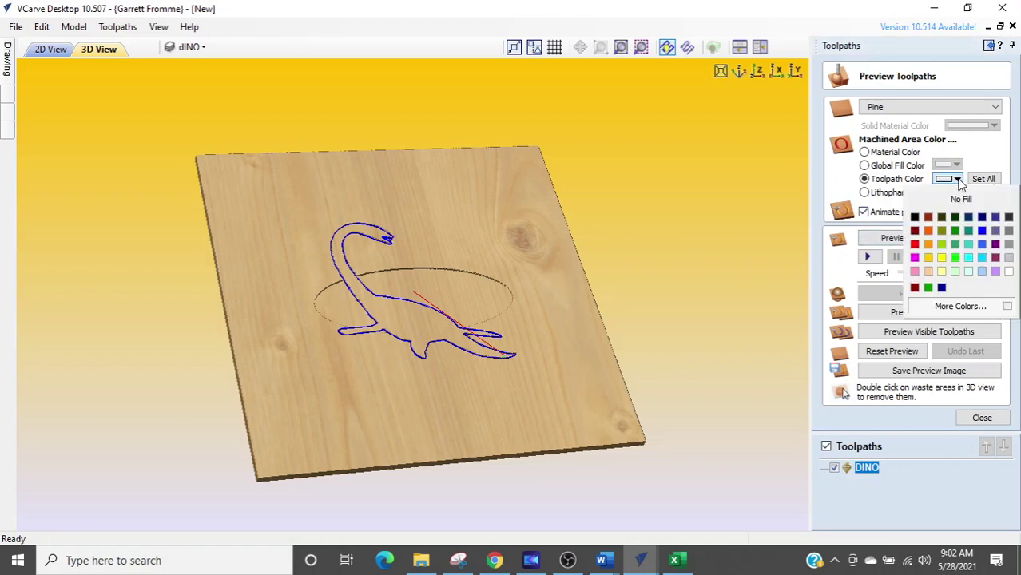
click(916, 217)
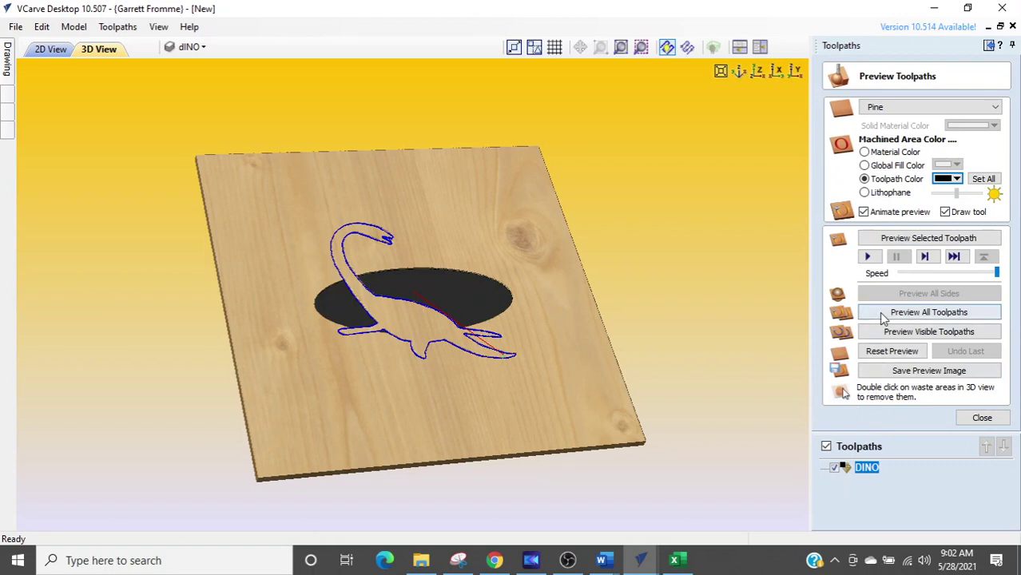
click(879, 352)
click(889, 238)
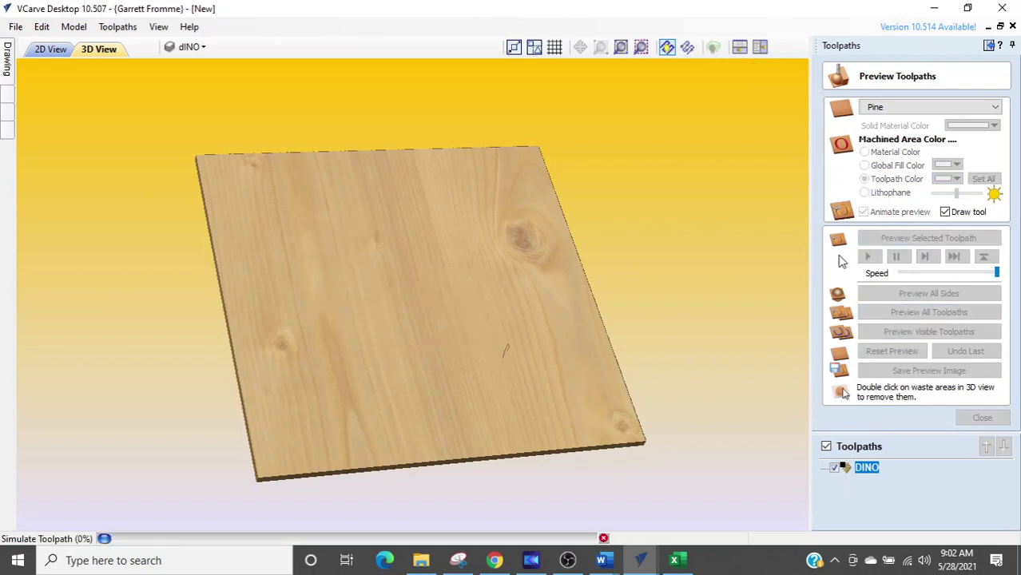
drag(396, 325, 299, 361)
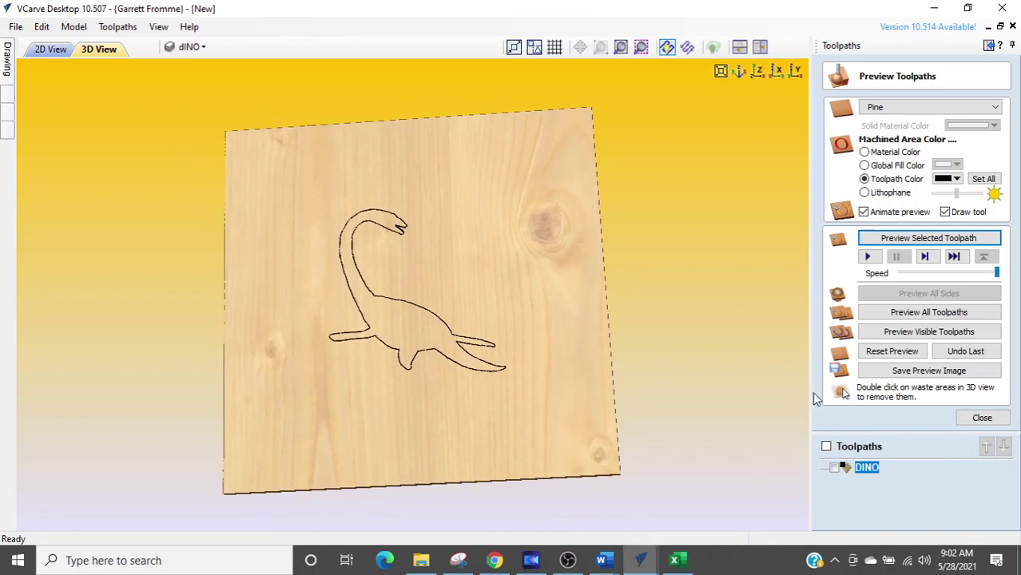
click(760, 46)
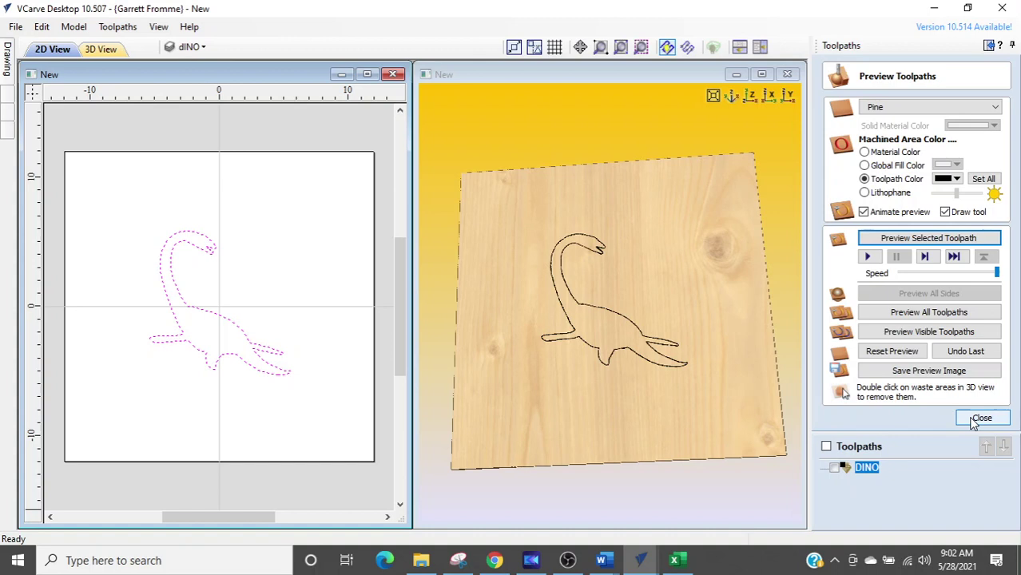
Step: Close the preview, hide dINO, show OUTER RING, and select the oval ring vector
click(981, 418)
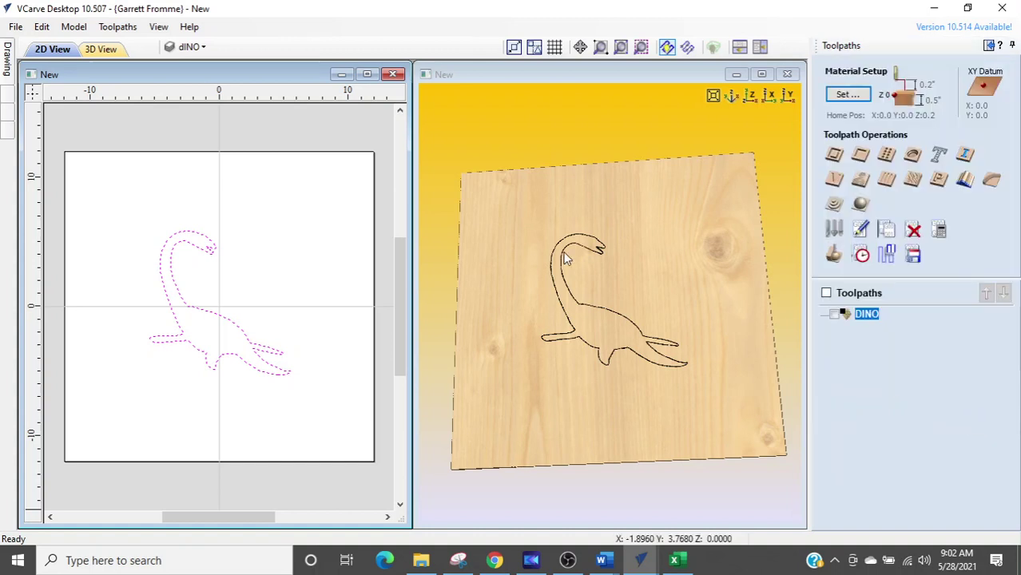
click(190, 47)
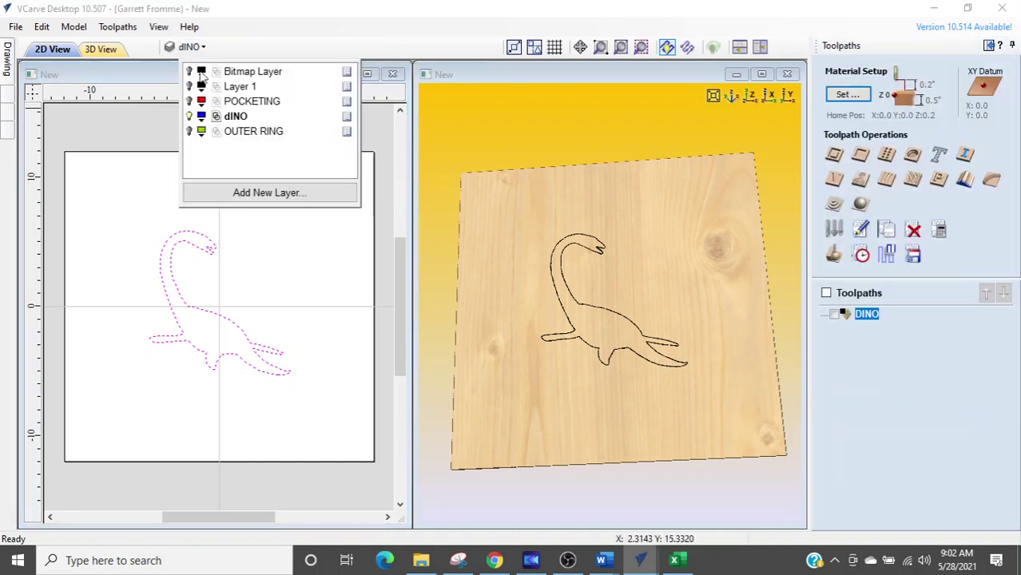
click(189, 117)
click(189, 131)
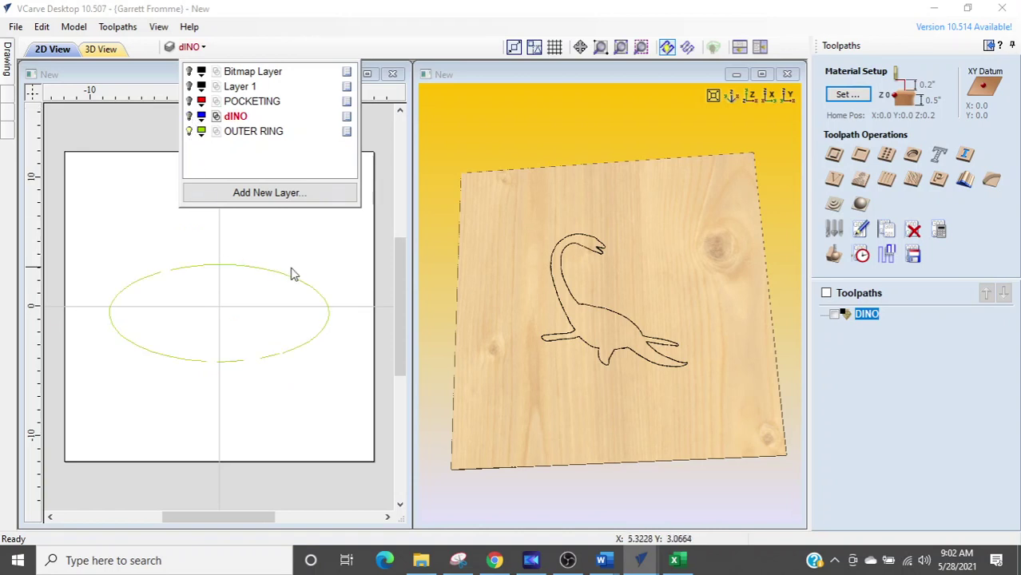
drag(340, 257, 121, 376)
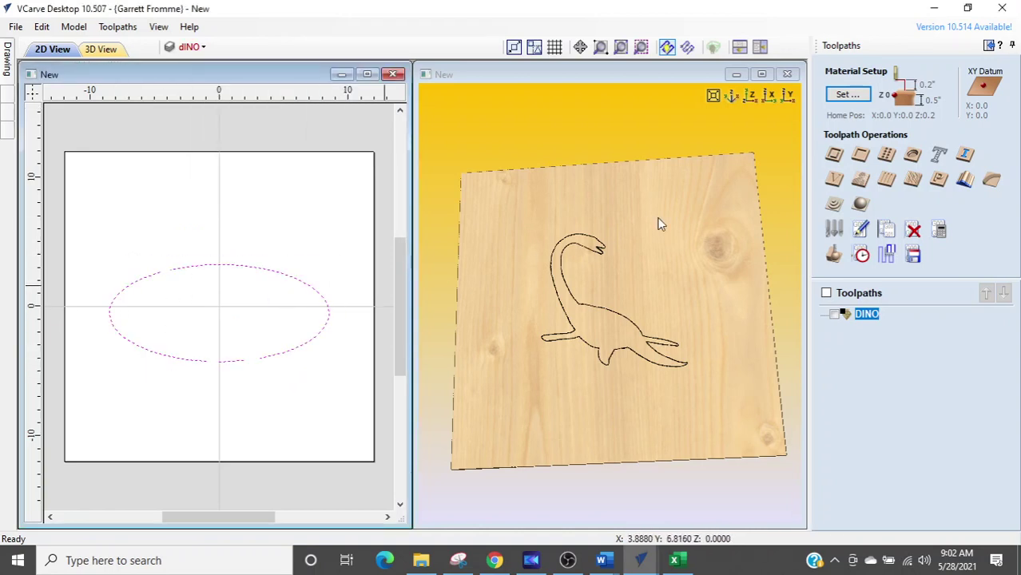
Step: Create and calculate a profile toolpath named OUTER RING for the oval
click(835, 157)
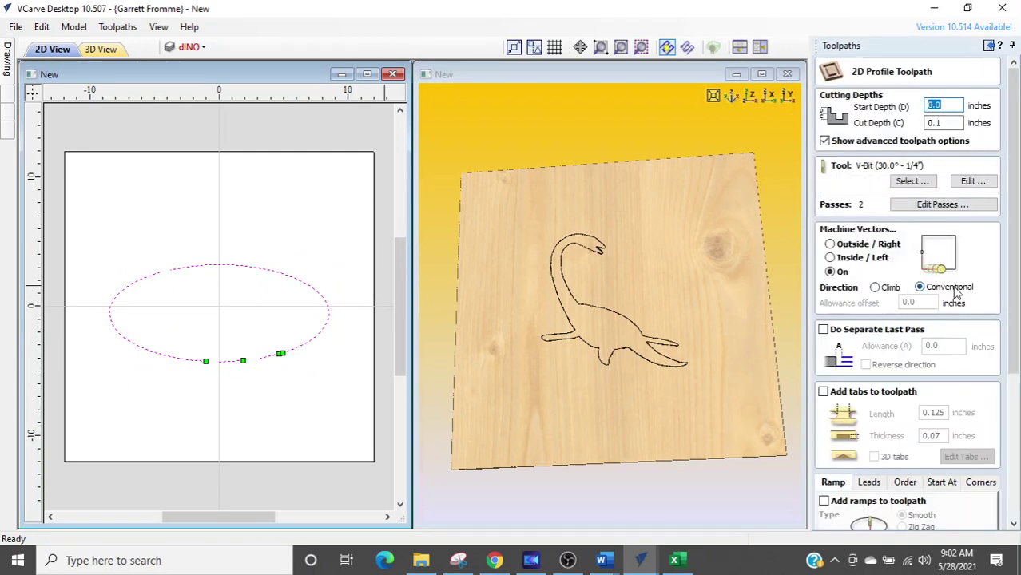
scroll(1009, 244, down, 5)
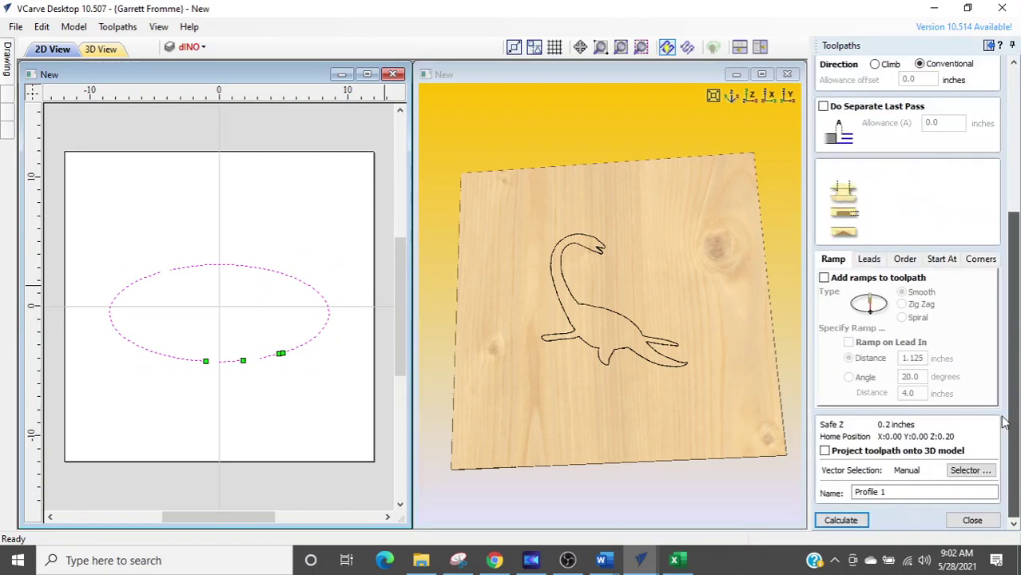
drag(891, 493, 795, 498)
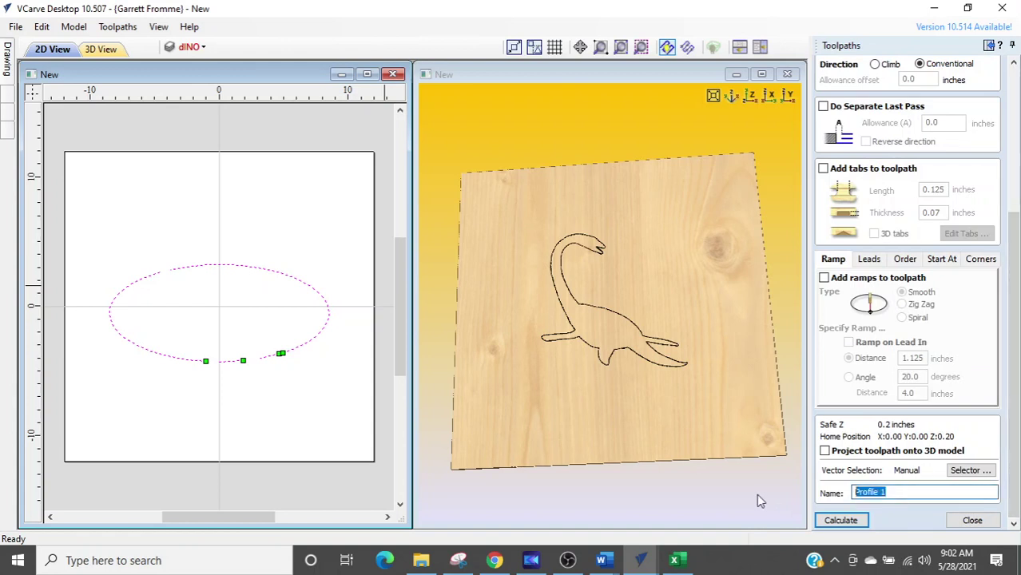
text(OUTER RING)
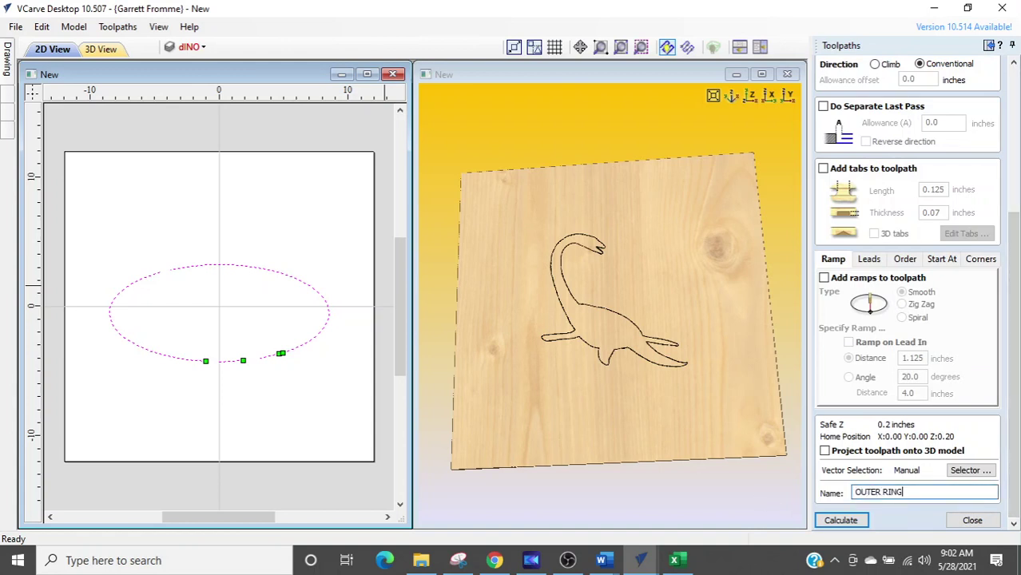
click(840, 520)
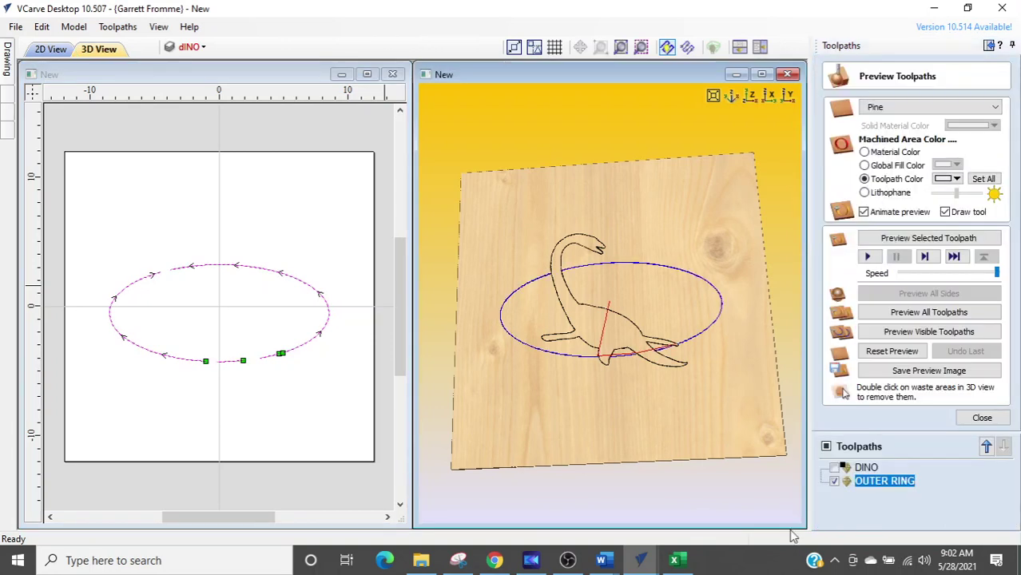
Step: Preview the OUTER RING toolpath in black and zoom the 3D view to inspect the groove
click(957, 179)
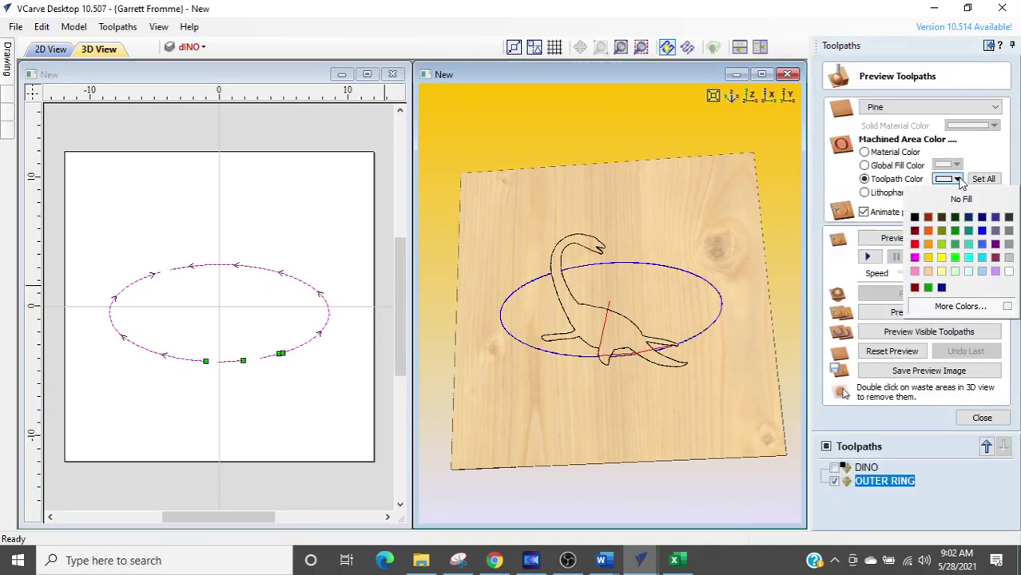
click(915, 218)
click(919, 239)
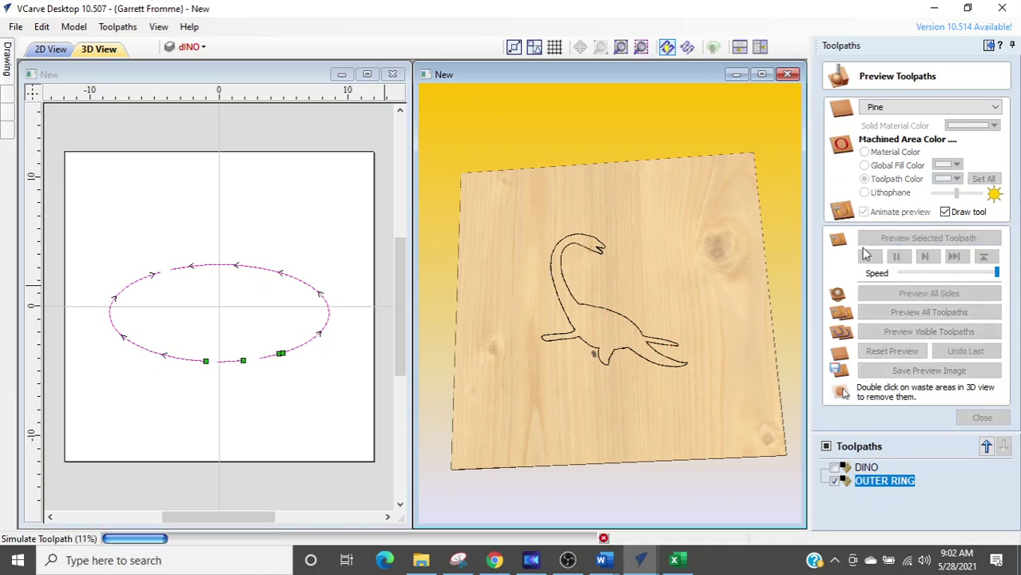
scroll(586, 296, up, 8)
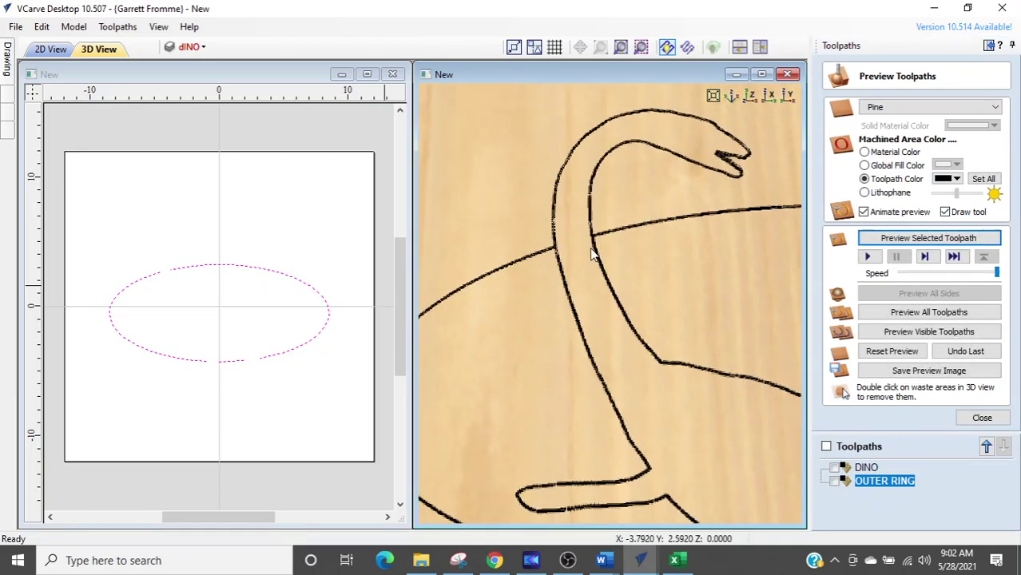
scroll(684, 411, down, 4)
scroll(463, 333, up, 3)
scroll(524, 331, down, 3)
scroll(588, 346, up, 1)
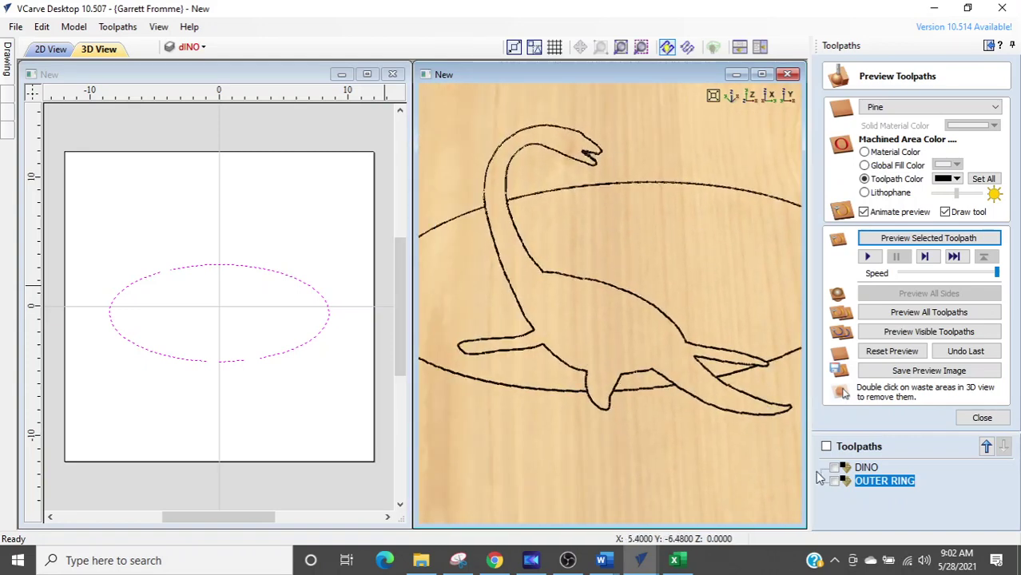
Step: Close the preview, then hide OUTER RING and show the POCKETING layer
click(995, 419)
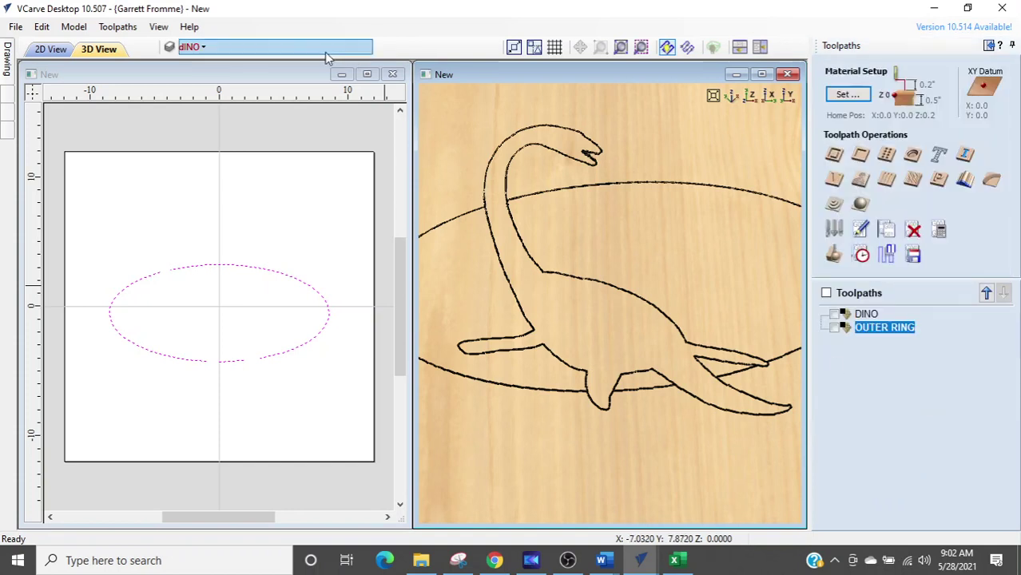
click(190, 46)
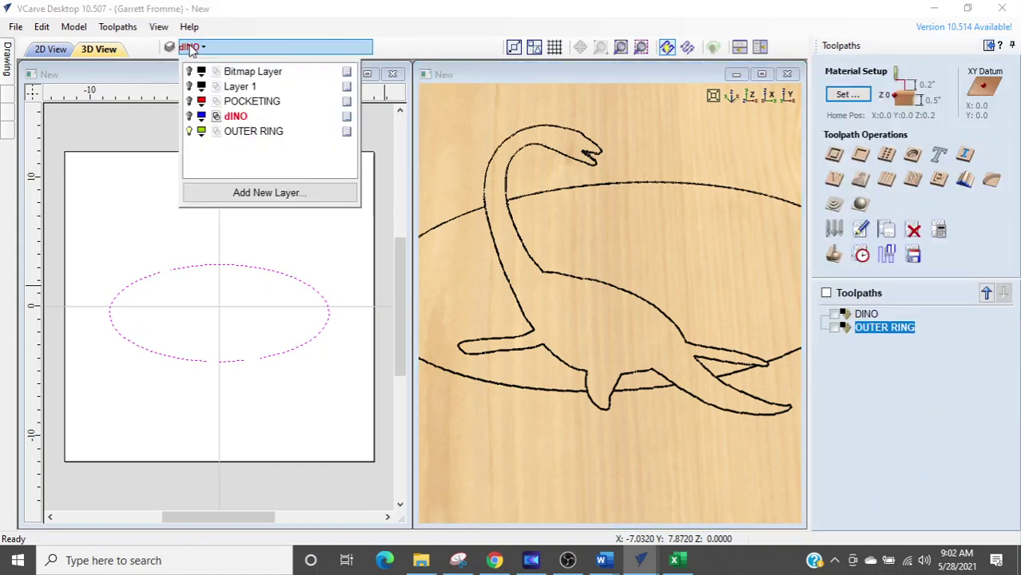
click(188, 132)
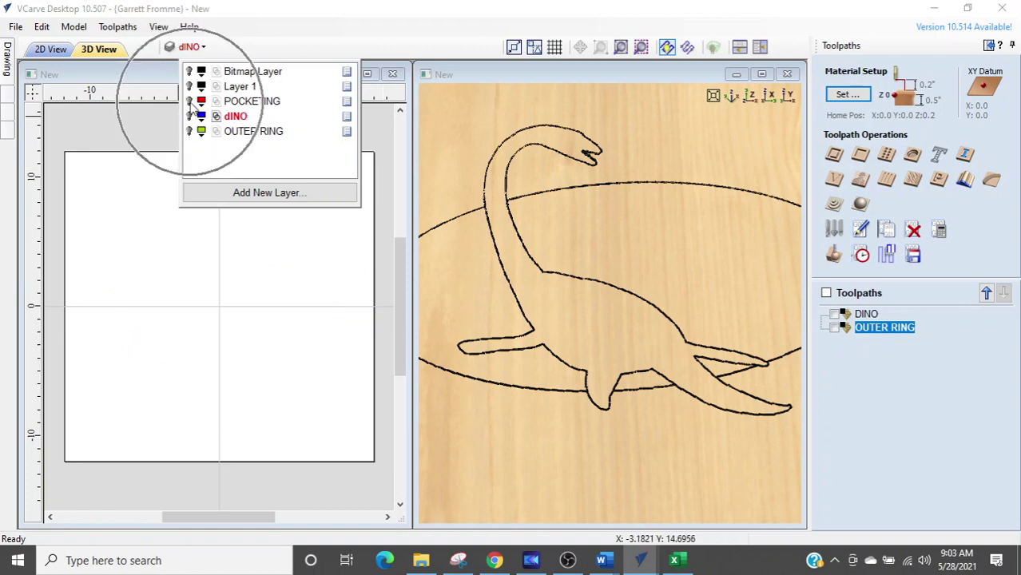
click(188, 101)
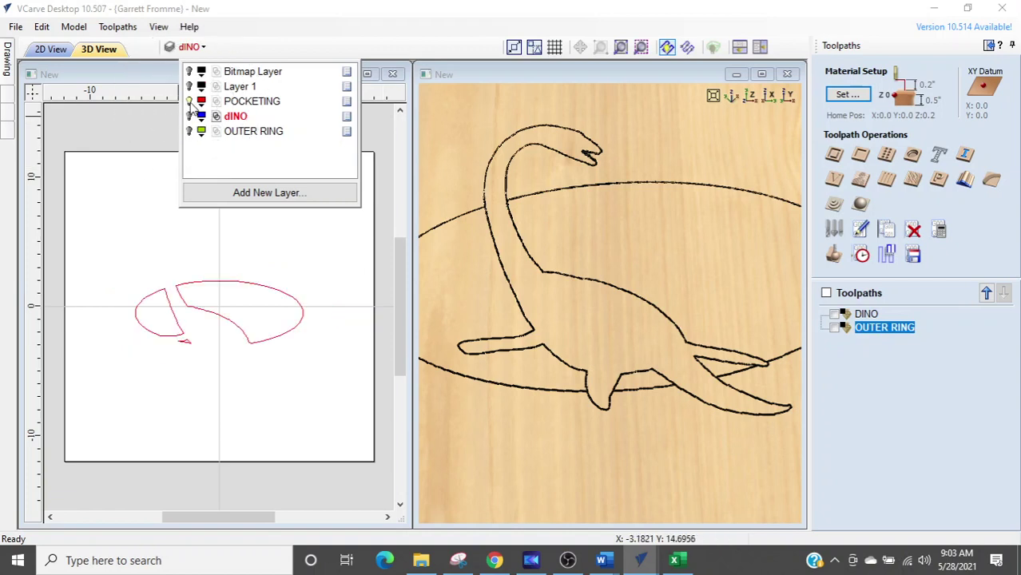
click(355, 237)
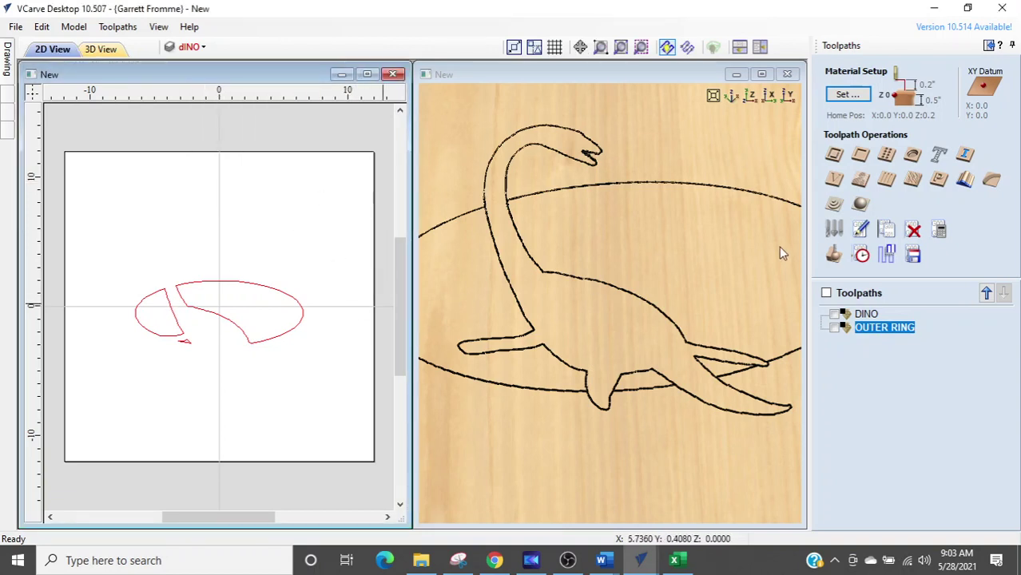
Step: Start a pocket toolpath using the 1/8 inch end mill and name it POCKETING
click(859, 155)
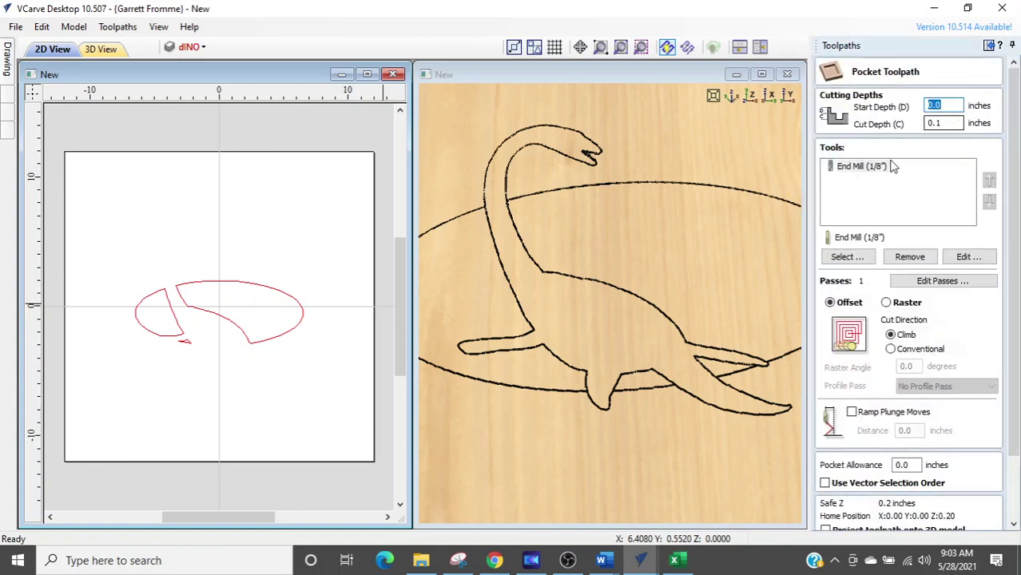
click(872, 172)
drag(1009, 195, 1010, 259)
triple_click(894, 495)
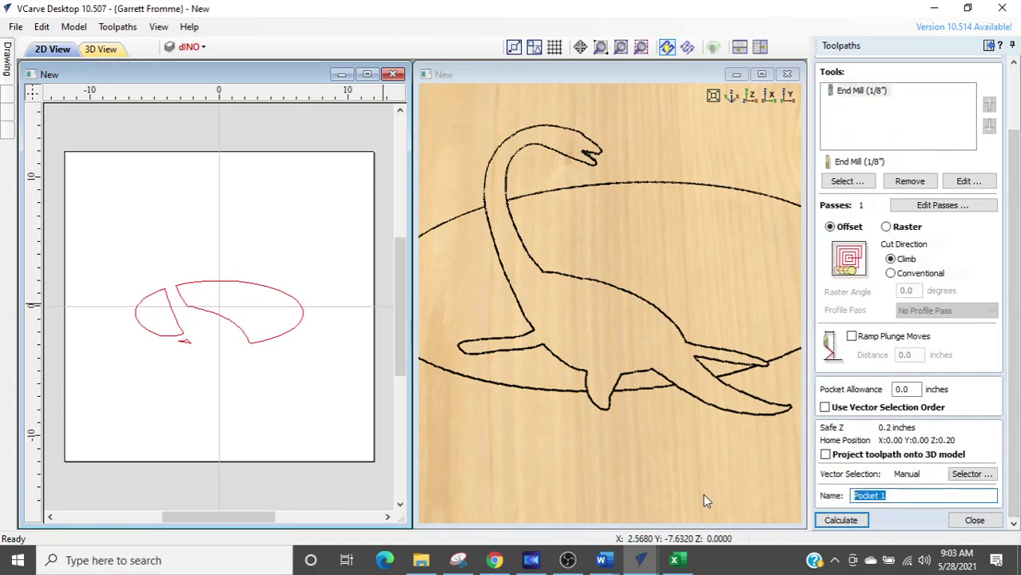
text(POCKETING)
Step: Dismiss the no-vectors warning, box-select the inner oval pieces, and calculate POCKETING
click(851, 526)
click(510, 318)
drag(337, 287, 158, 355)
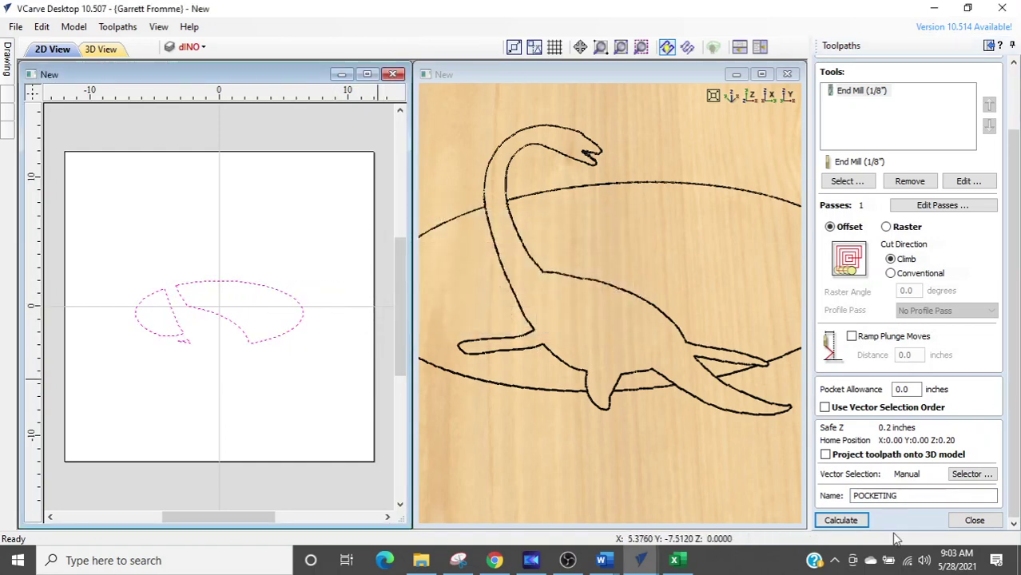
click(841, 520)
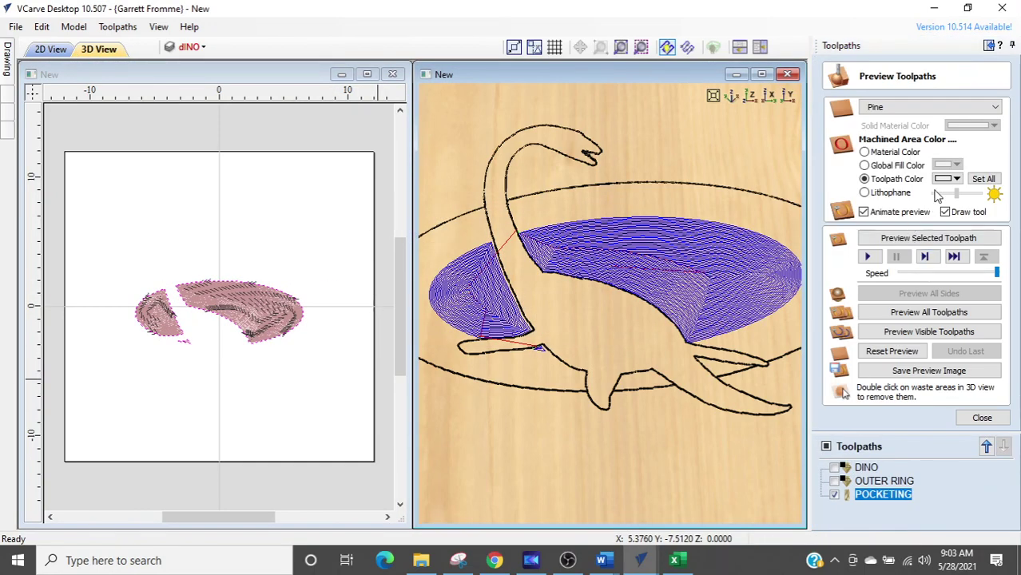
Step: Simulate the POCKETING cut in black, recolour it lime green, and maximize the 3D view
click(956, 179)
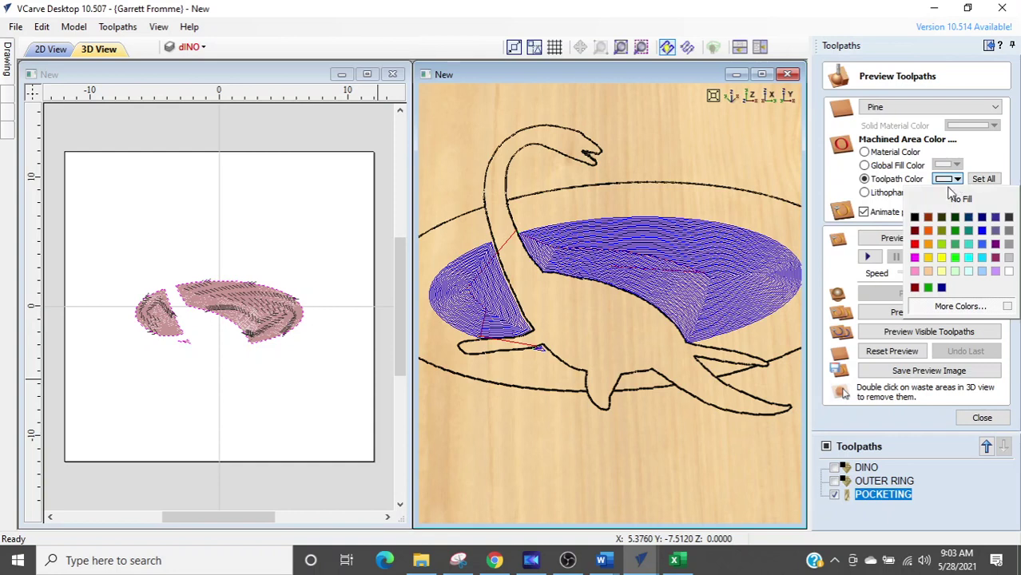
click(914, 218)
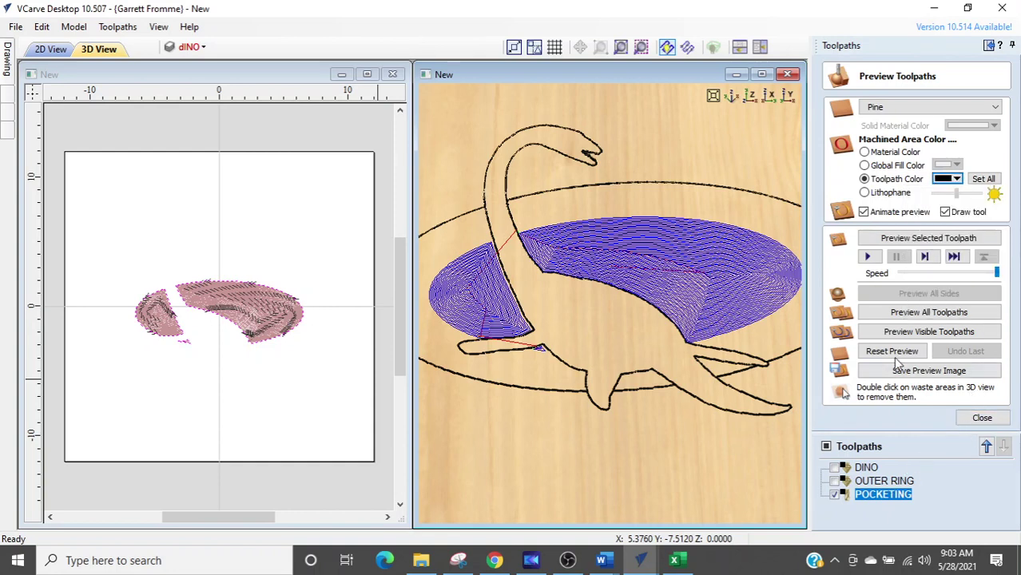
click(879, 238)
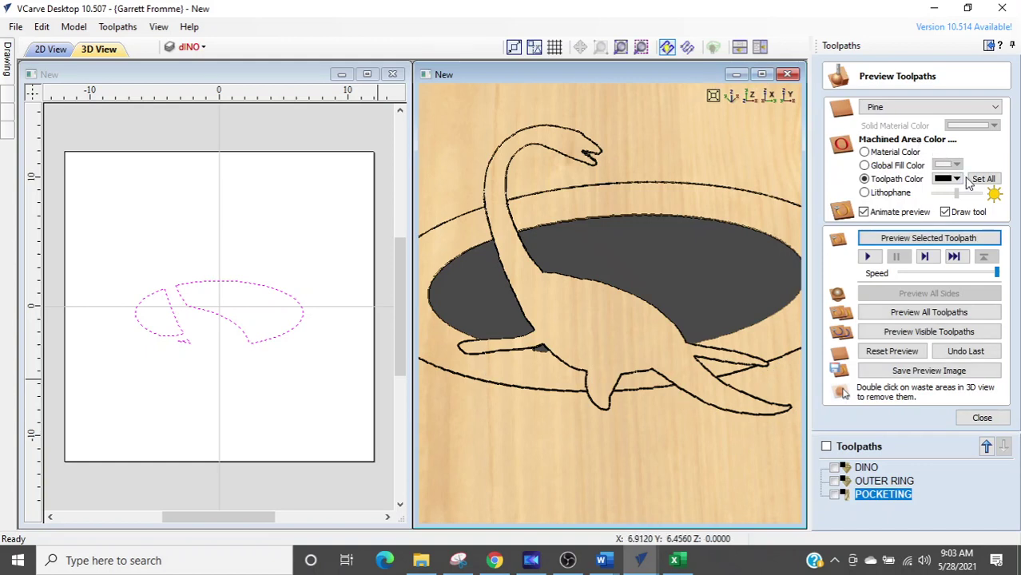
click(956, 179)
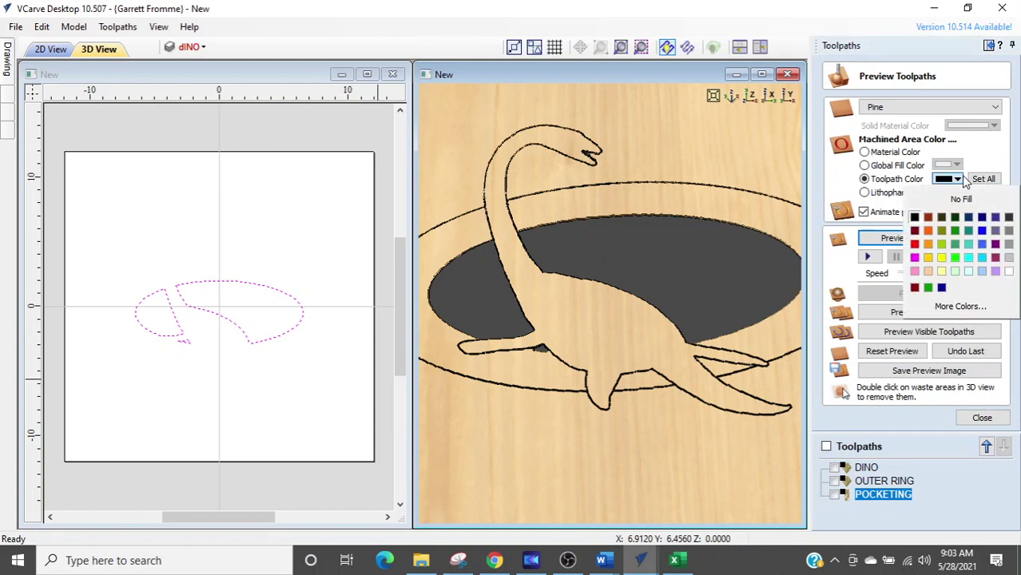
click(941, 245)
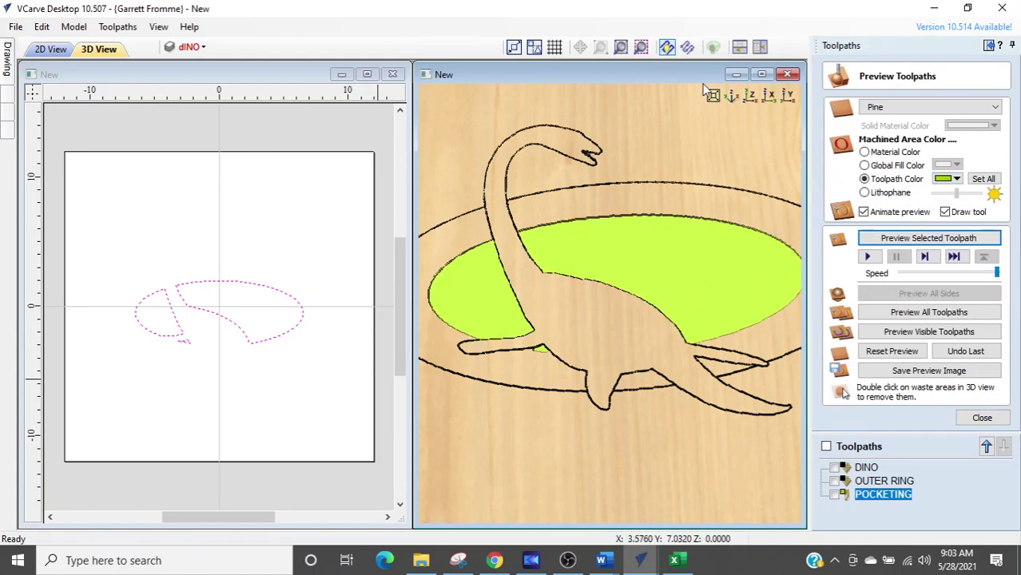
click(761, 73)
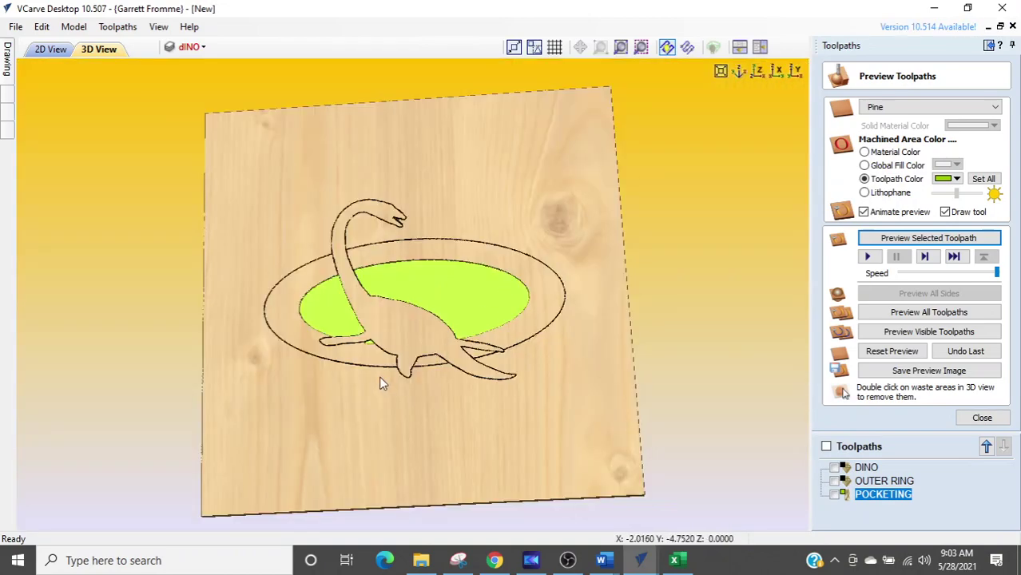
Step: Remove the two small waste wedges beside the dino, then recolour the machined pocket orange
scroll(379, 384, up, 5)
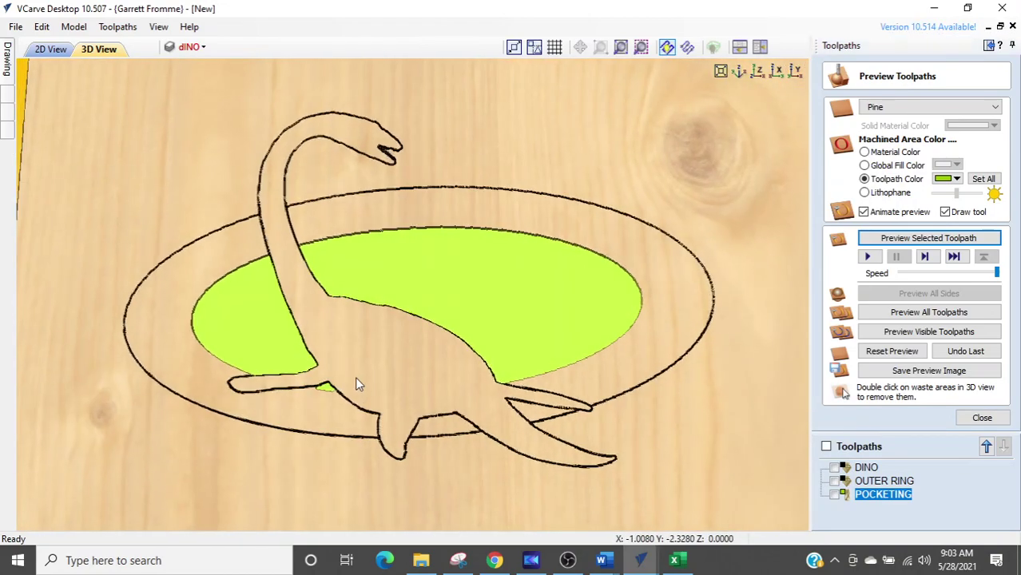
drag(357, 385, 563, 311)
scroll(569, 289, up, 6)
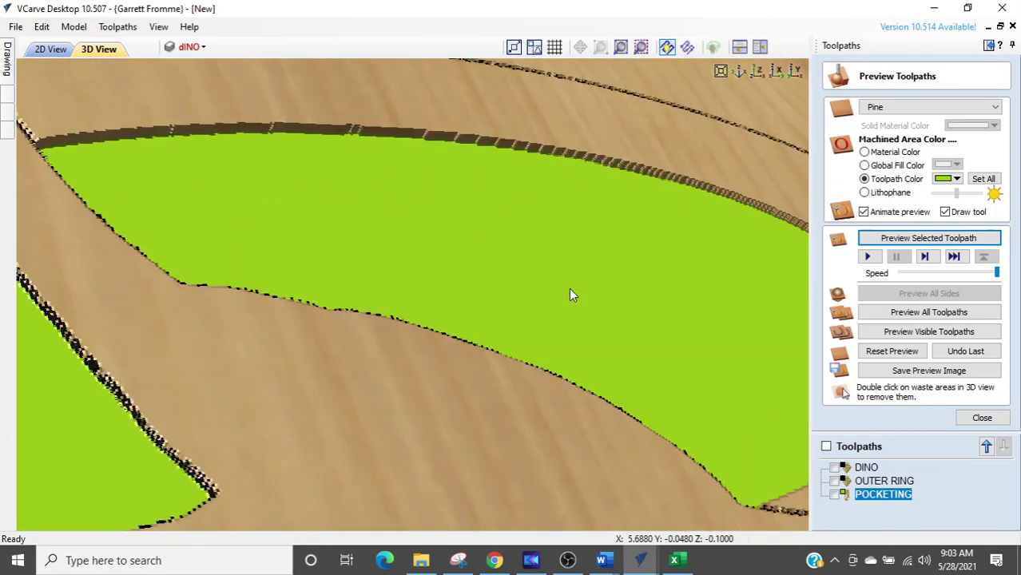
scroll(549, 217, down, 3)
scroll(548, 250, up, 2)
scroll(544, 244, down, 3)
scroll(432, 353, up, 2)
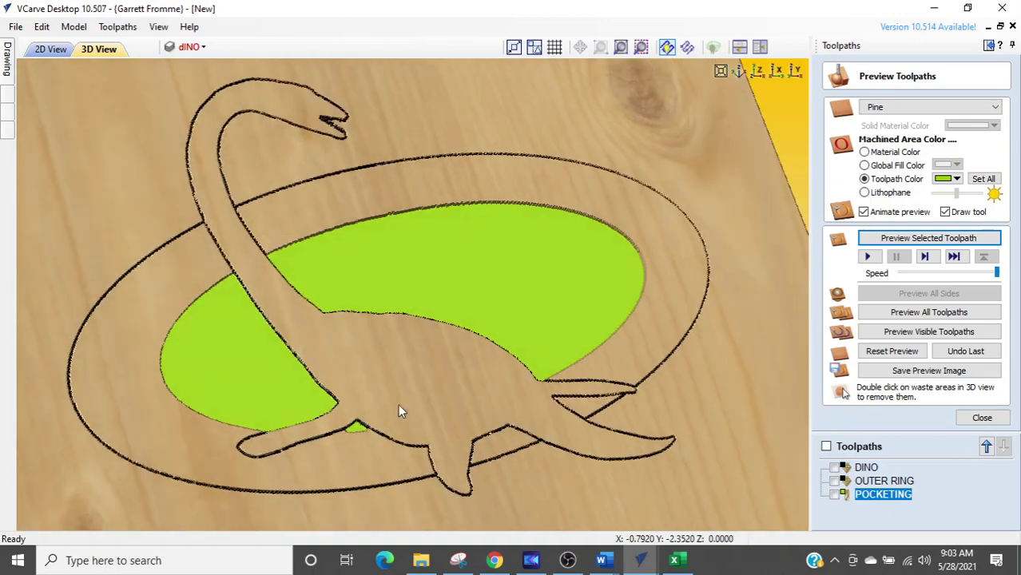
double_click(356, 428)
double_click(240, 370)
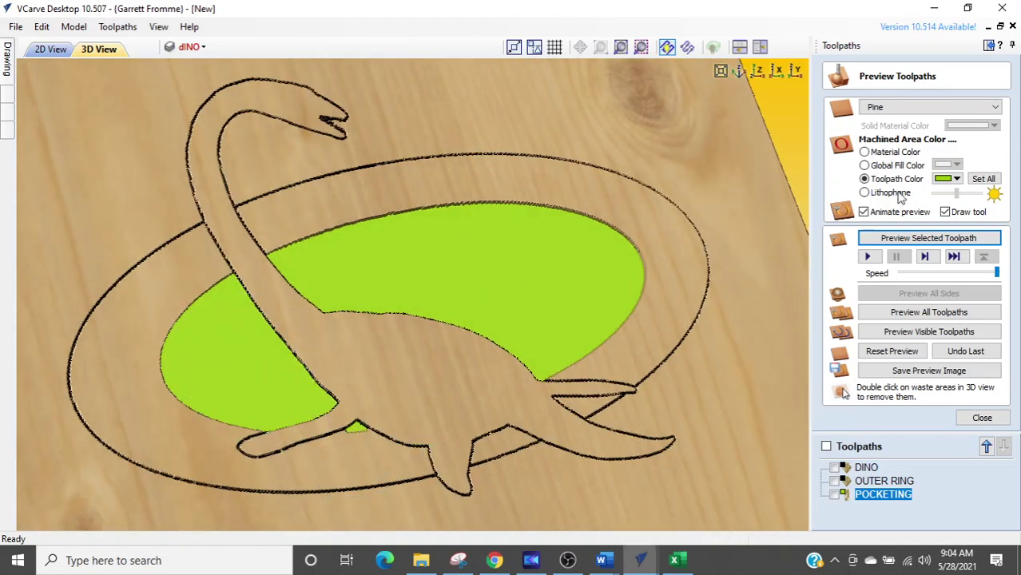
click(957, 179)
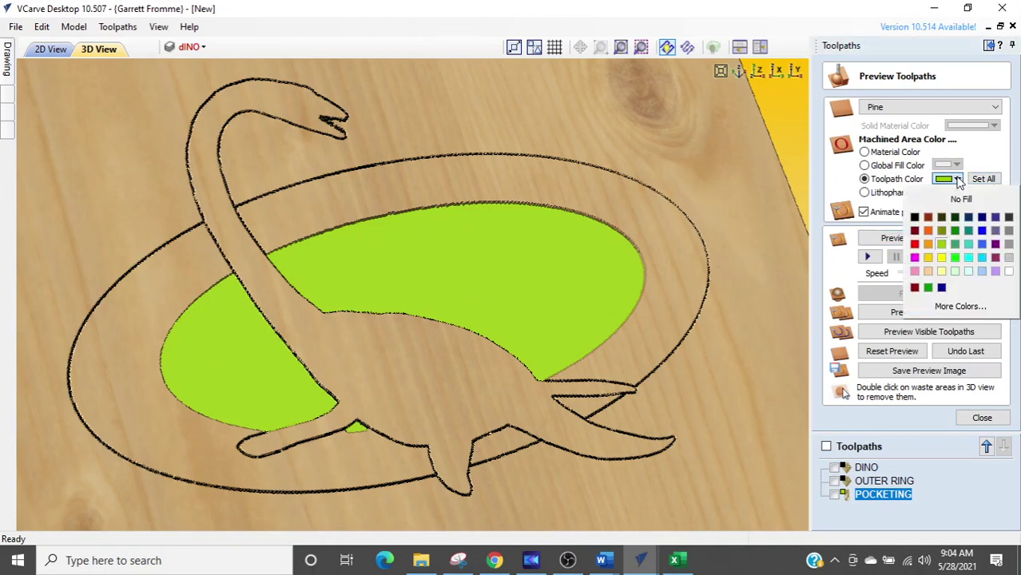
click(928, 256)
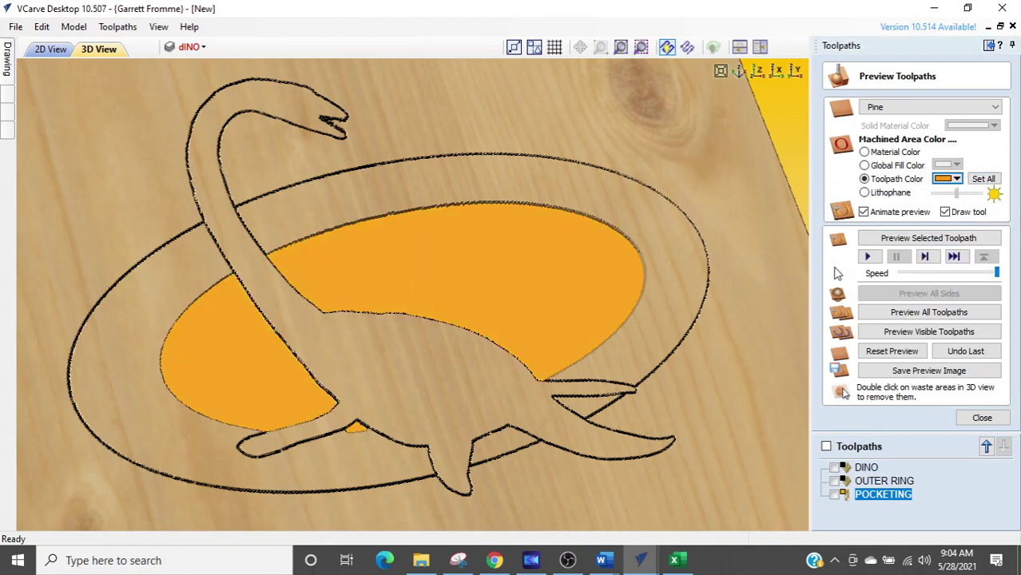
Step: Change the POCKETING cut depth from 0.1 to 0.25 inch, recalculate it, and re-simulate the pocket
double_click(849, 496)
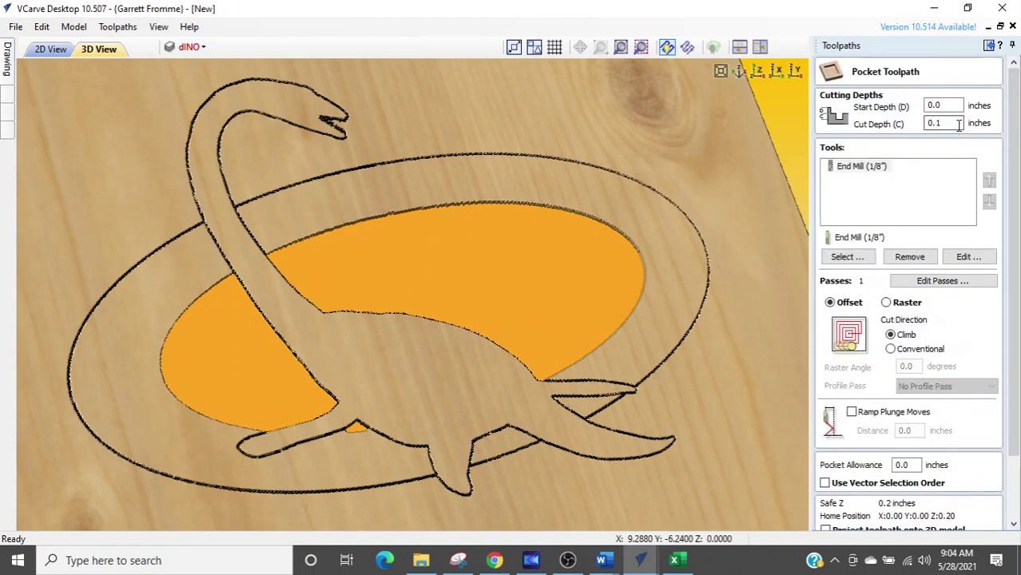
double_click(936, 122)
key(Return)
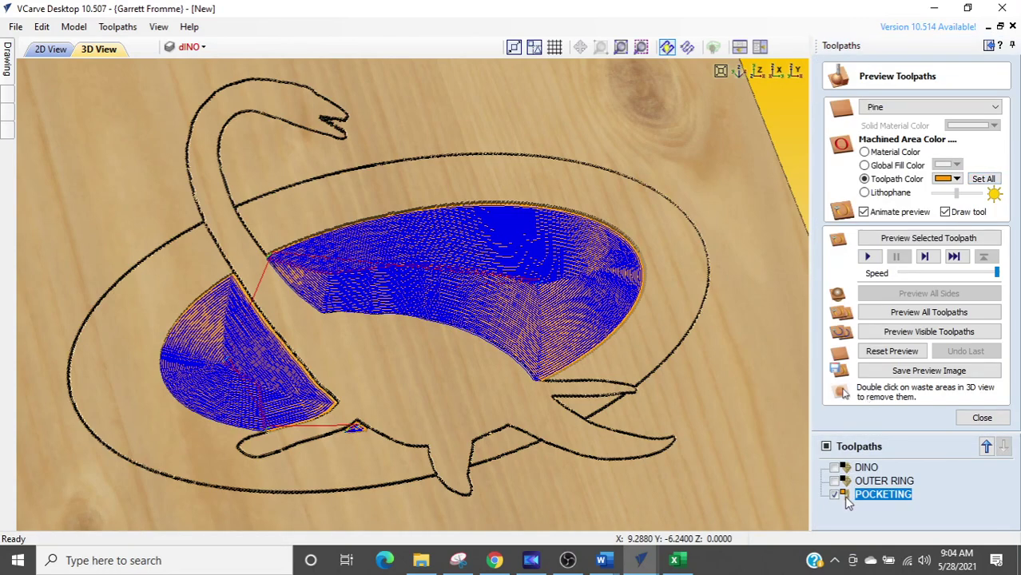
click(879, 240)
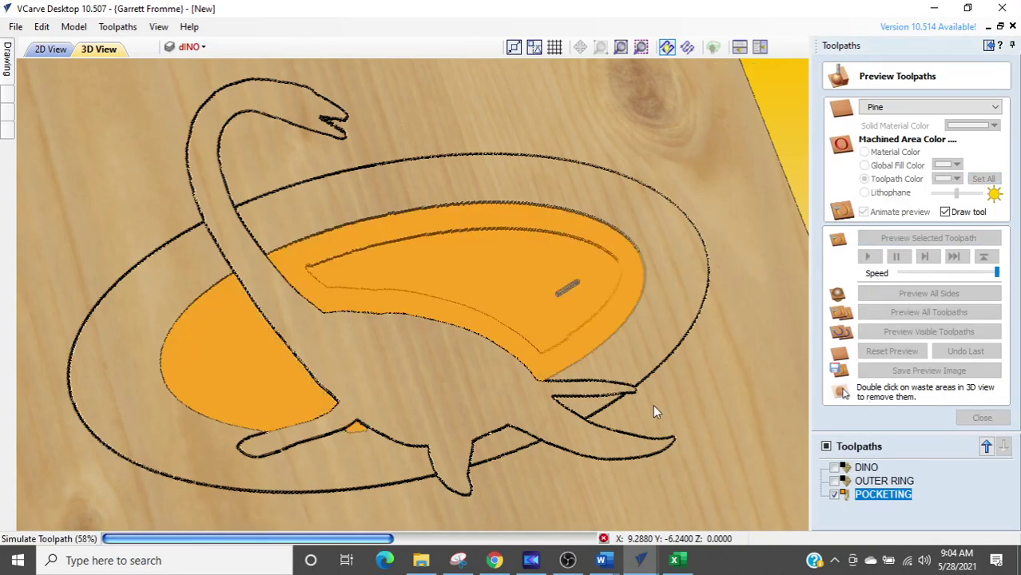
drag(489, 400, 472, 383)
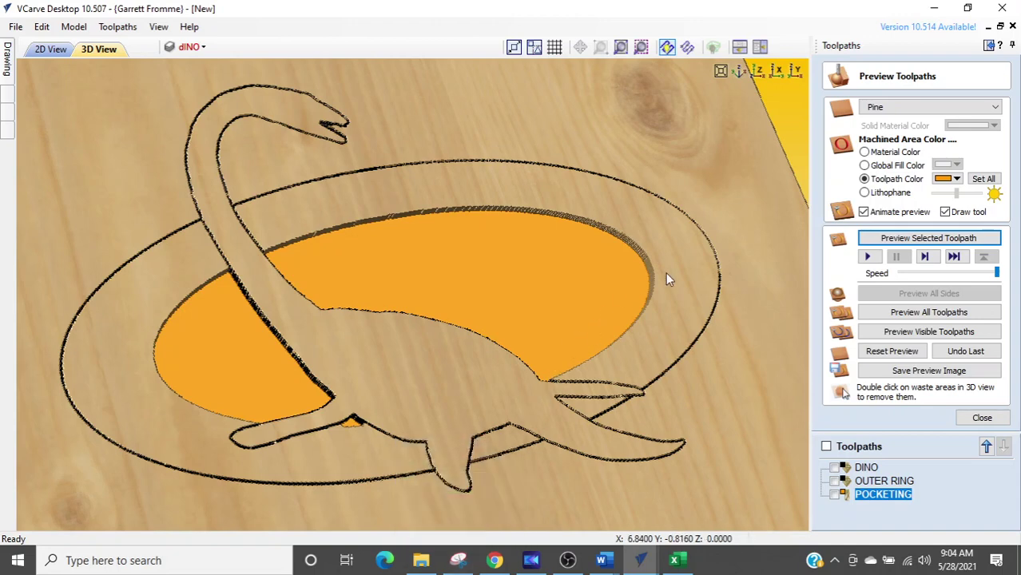
scroll(609, 334, up, 5)
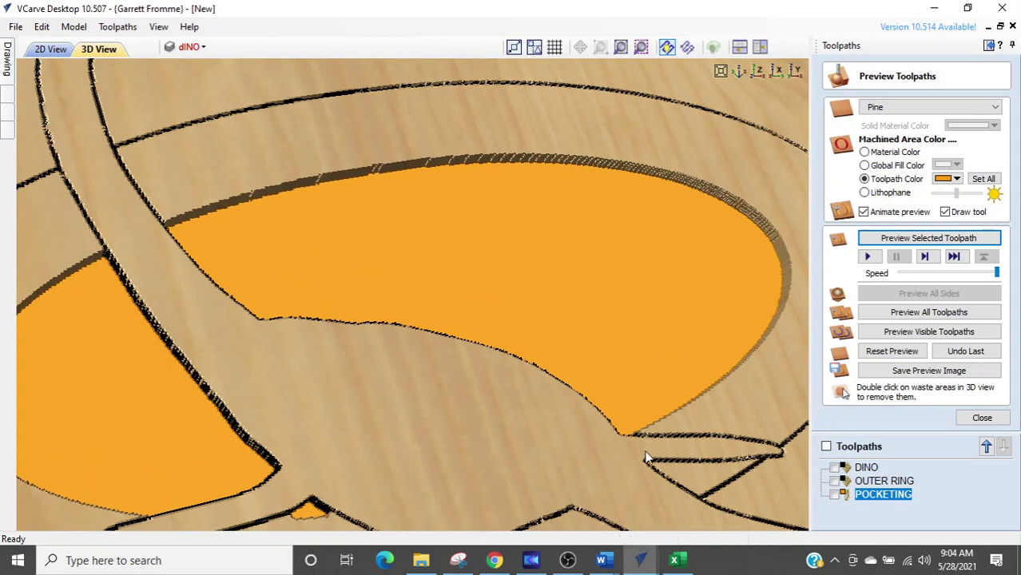
scroll(649, 456, up, 2)
scroll(665, 456, up, 2)
middle_drag(666, 453, 311, 318)
click(493, 429)
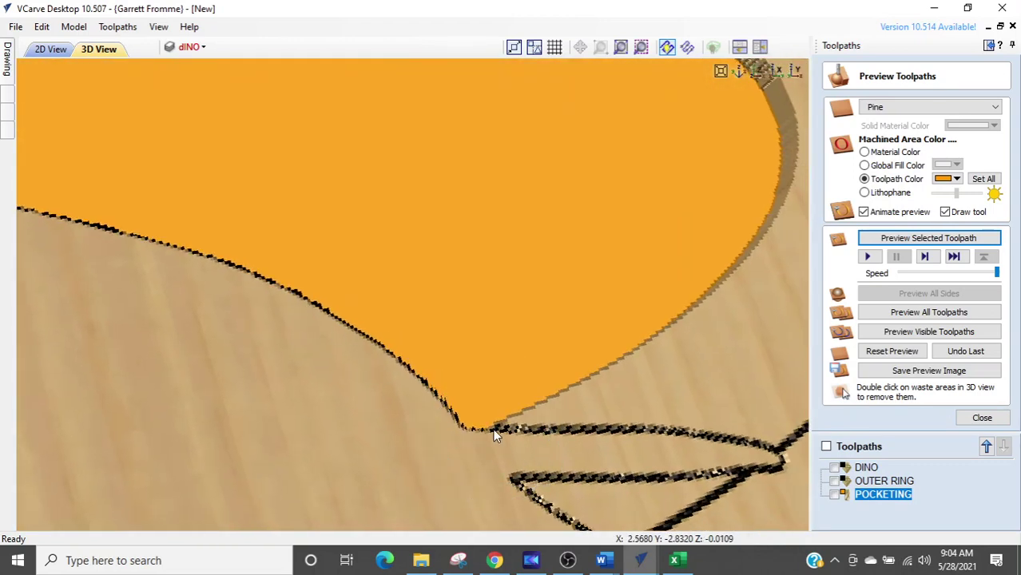
click(492, 429)
scroll(493, 434, up, 2)
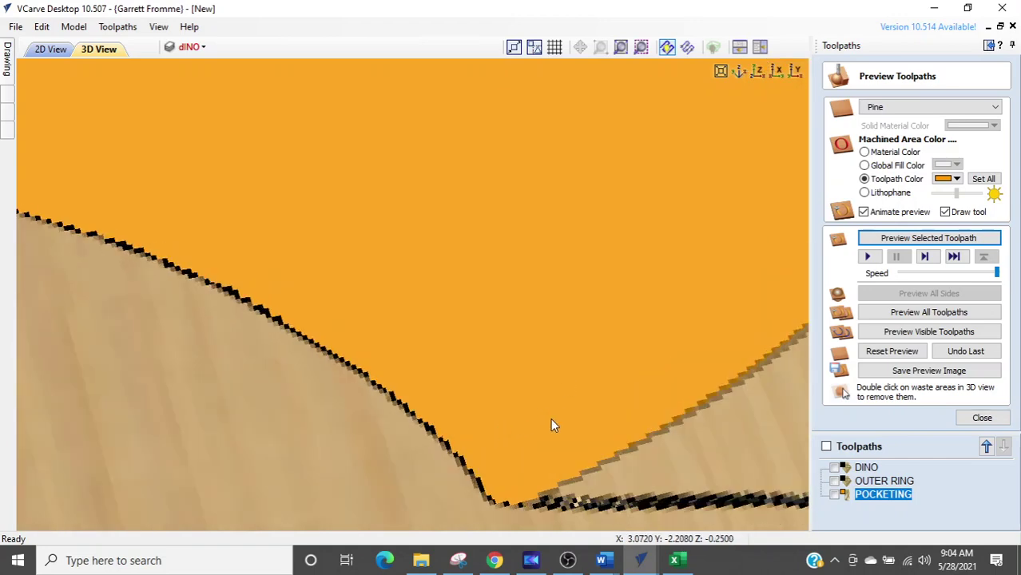
scroll(545, 432, up, 3)
scroll(526, 430, down, 3)
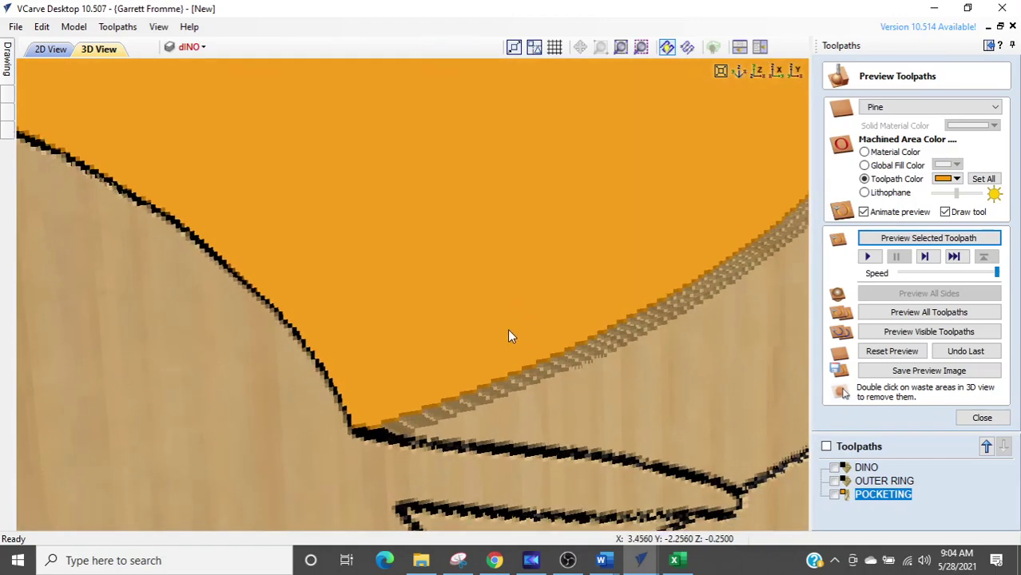
scroll(461, 440, down, 5)
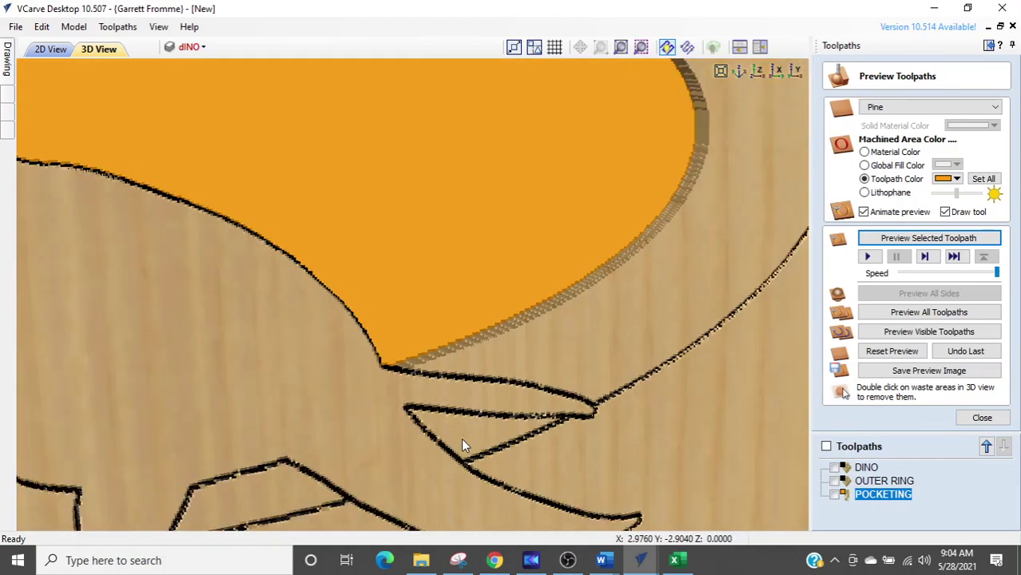
scroll(439, 387, down, 4)
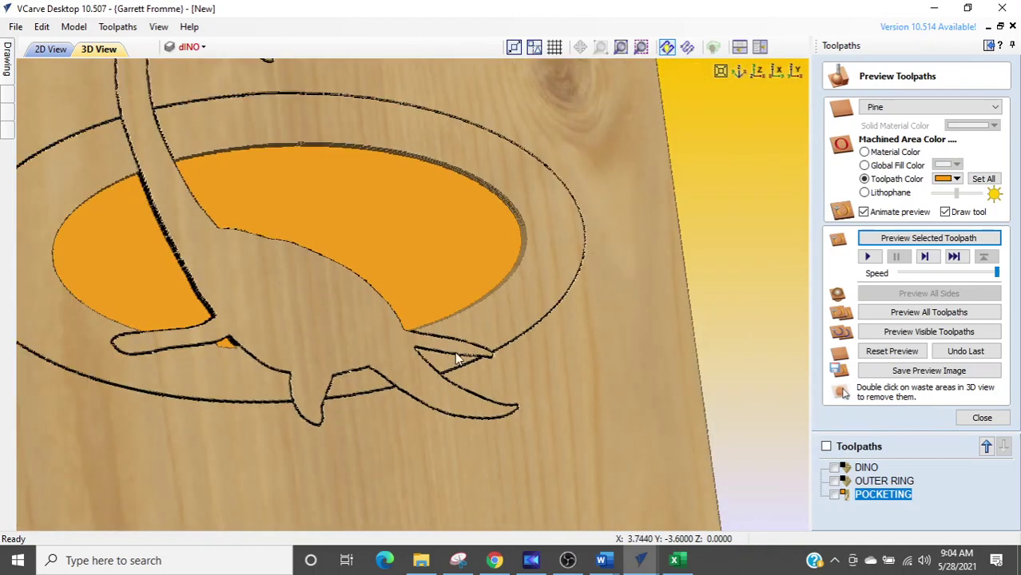
scroll(479, 320, down, 2)
drag(541, 364, 393, 256)
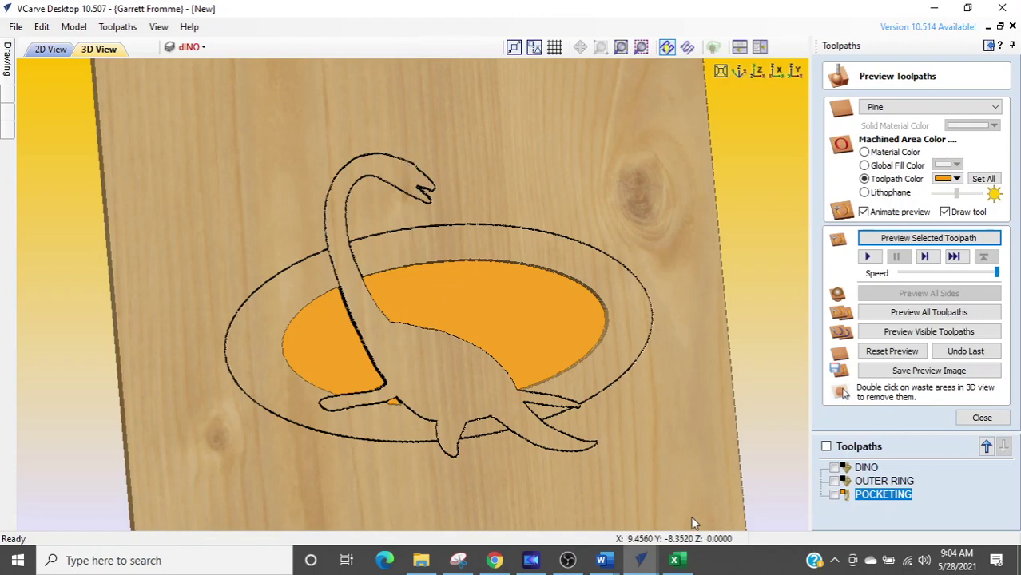
Step: Bring up the Word Online dinosaur diagram in Chrome, then bring the OBS recorder forward
mouse_move(568, 563)
click(491, 561)
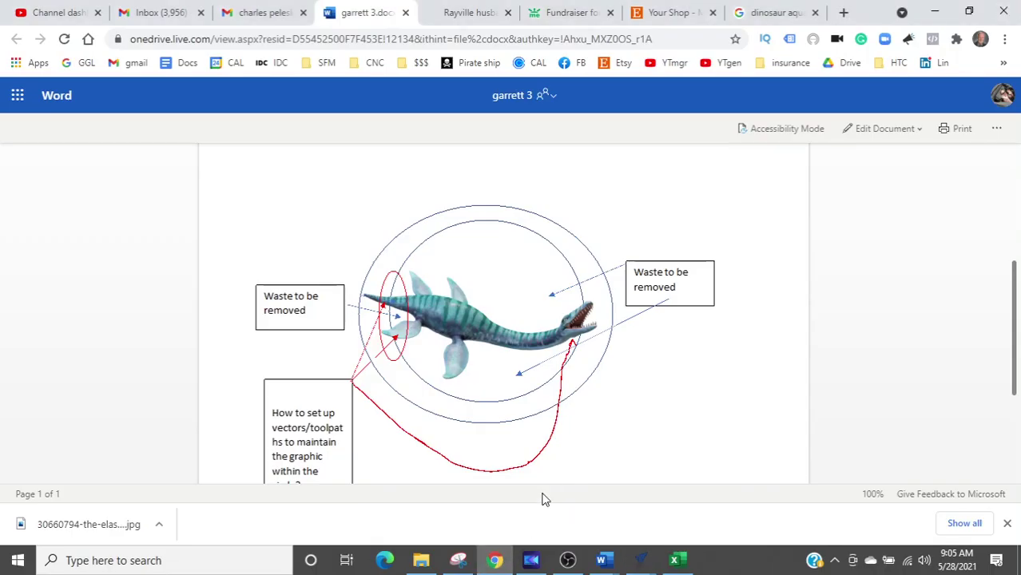
click(567, 559)
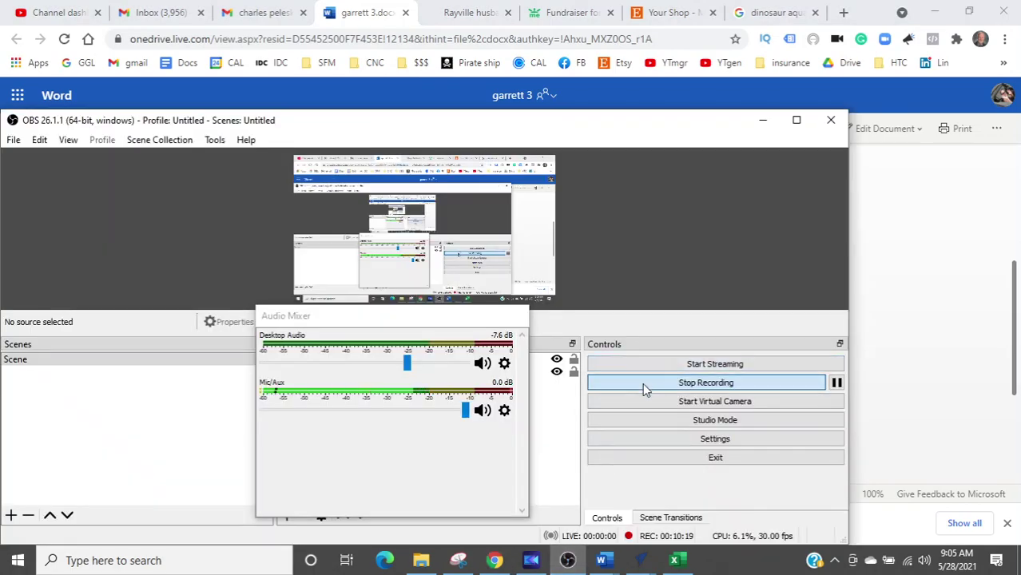